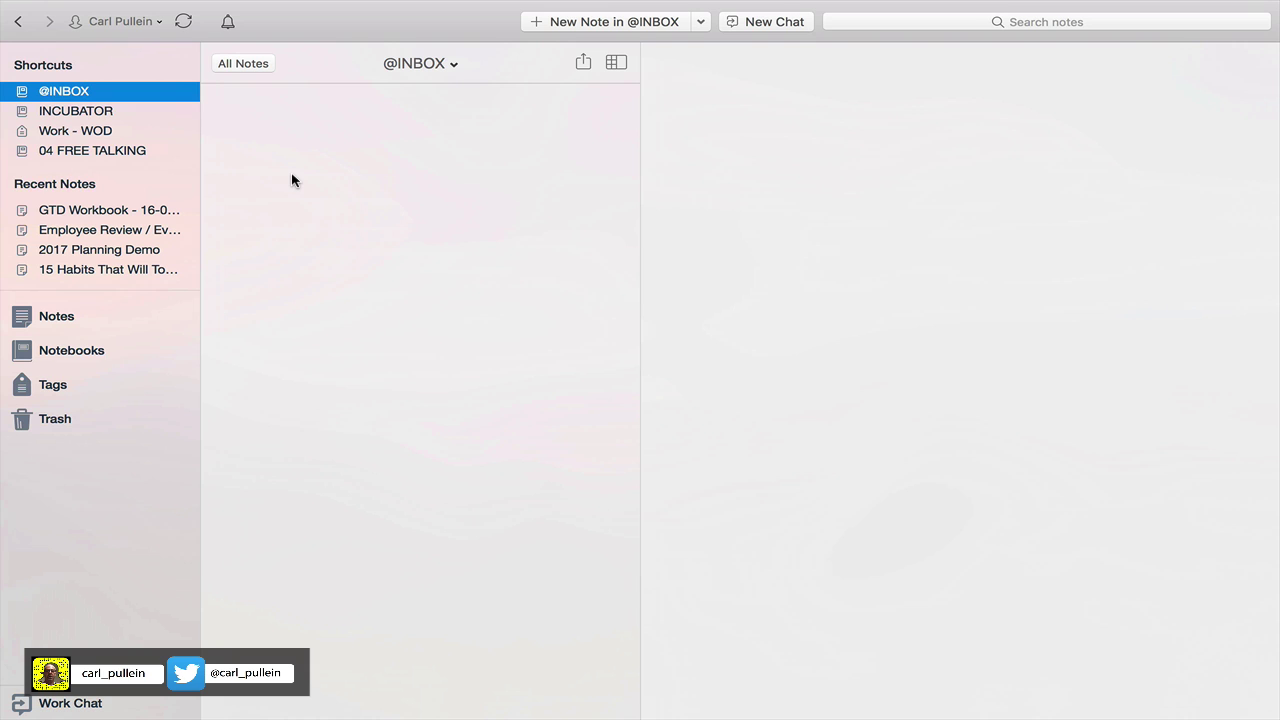
- List the INCUBATOR shortcut's notes and open the Productivity Online Course note
click(101, 113)
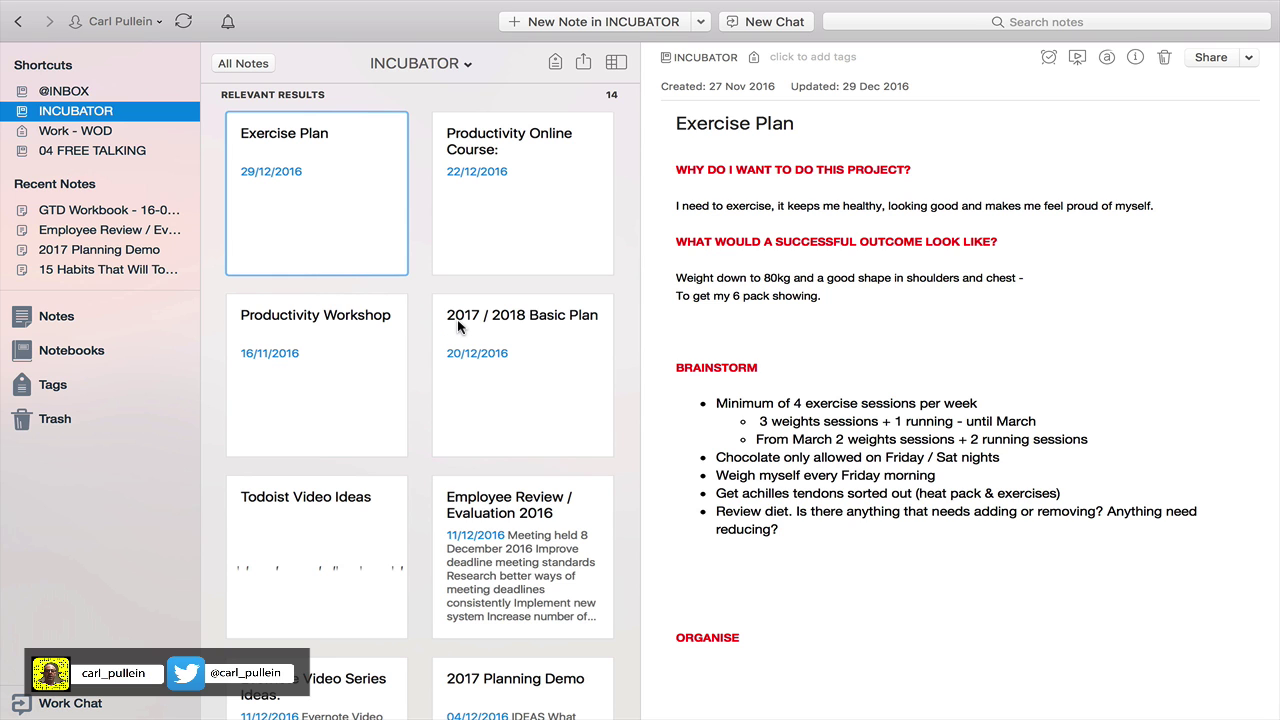
scroll(678, 366, down, 5)
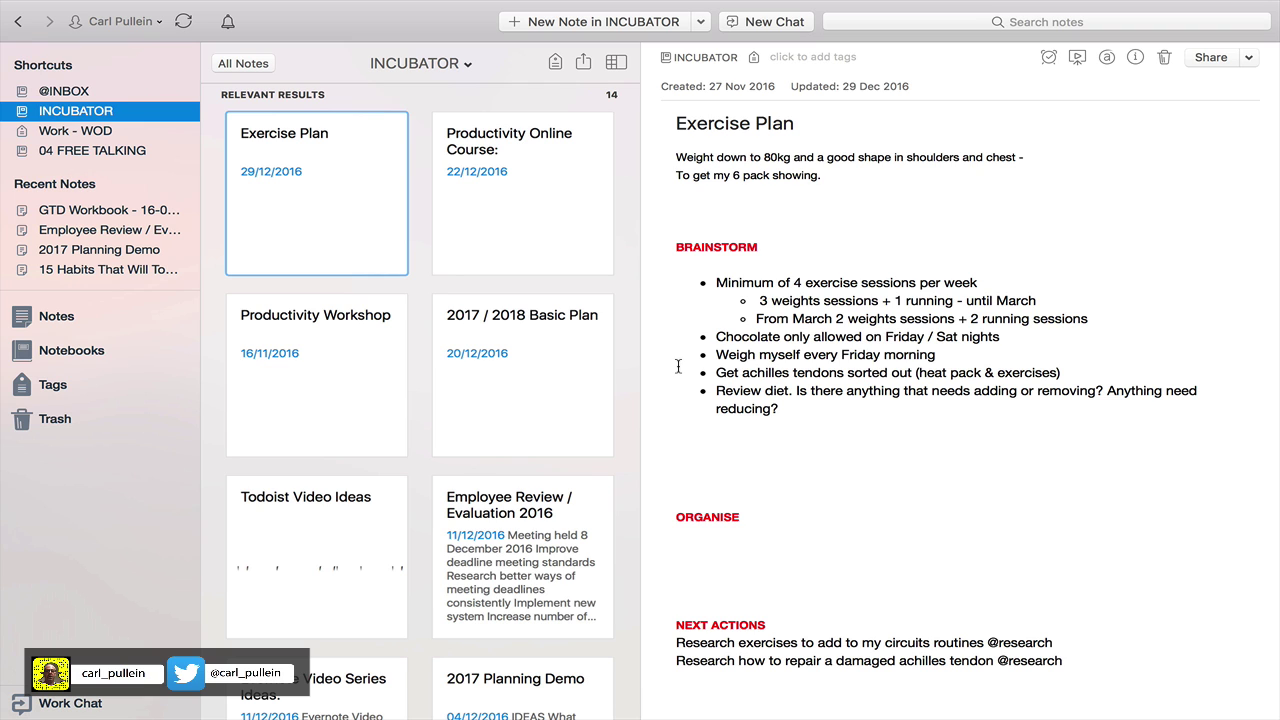
click(498, 240)
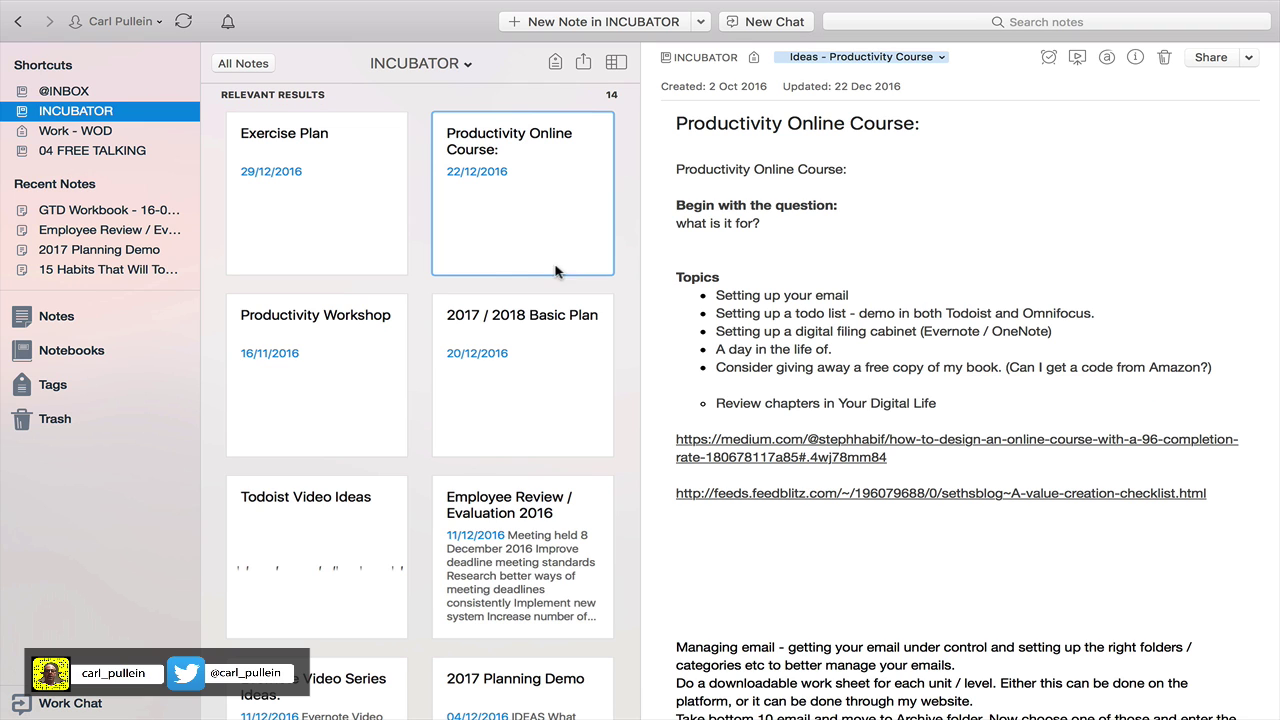
scroll(816, 364, up, 1)
scroll(815, 364, down, 3)
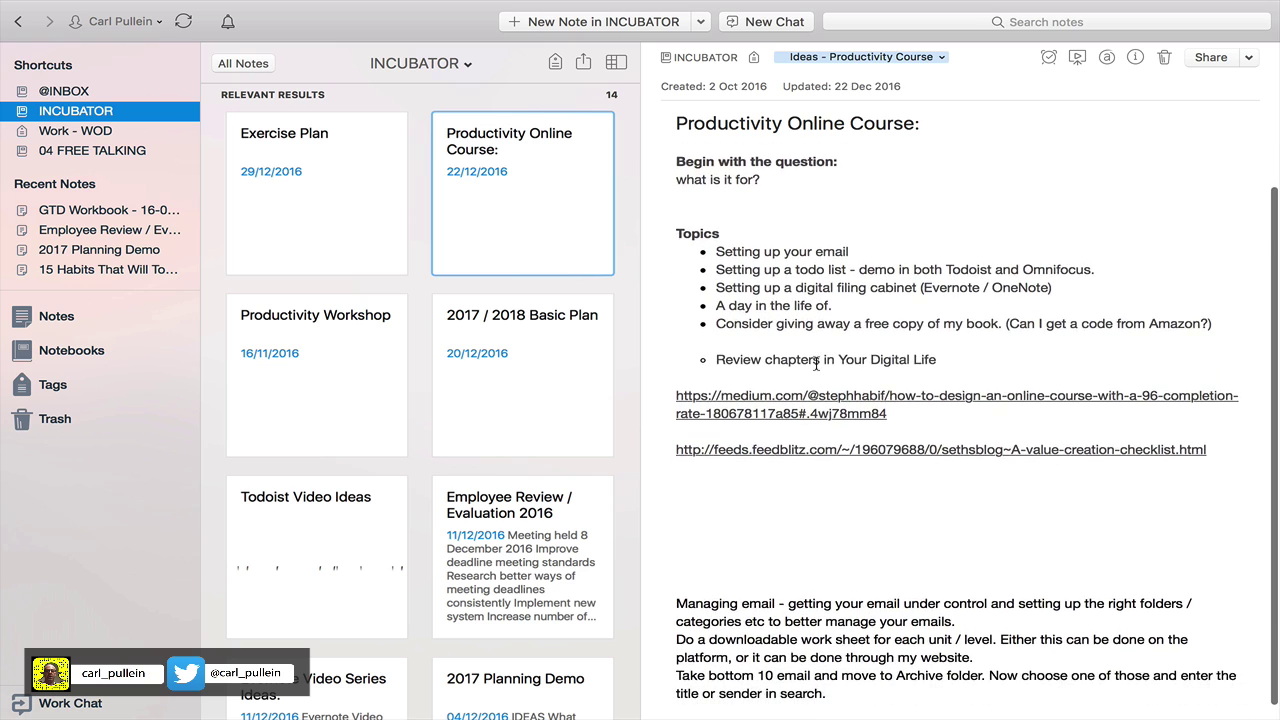
scroll(816, 364, up, 4)
scroll(816, 364, down, 3)
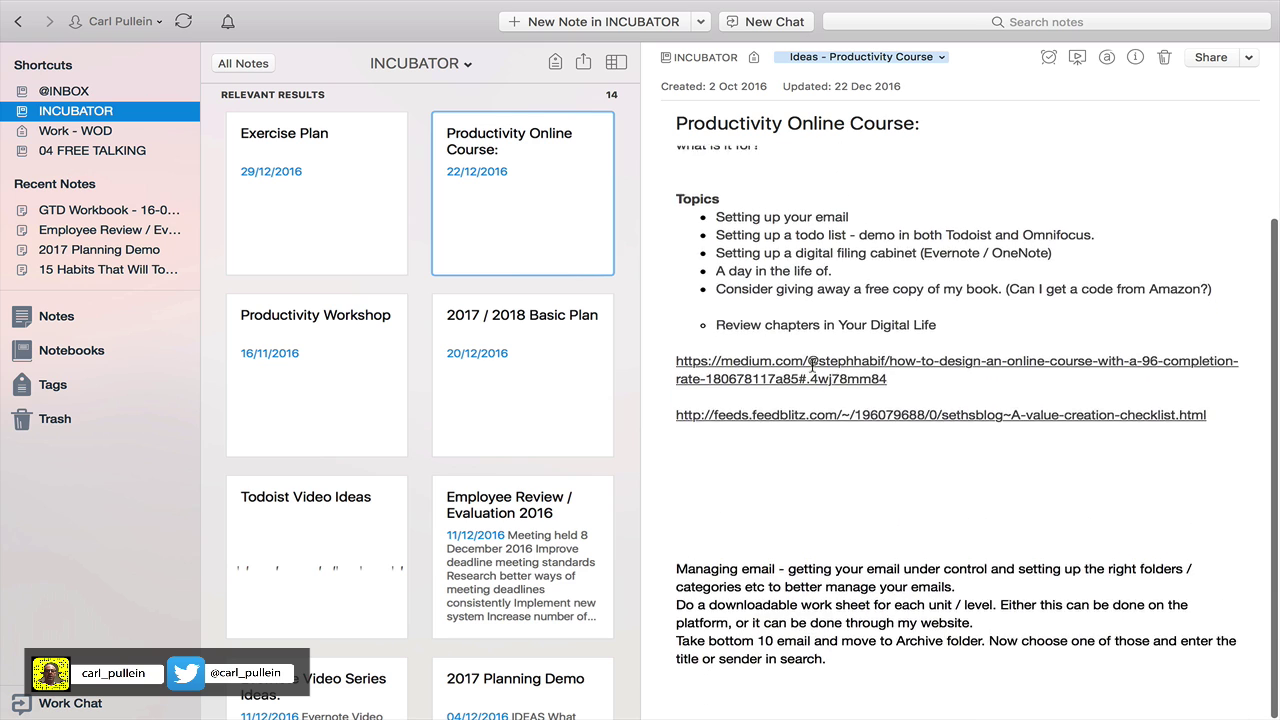
- Look through the Productivity Workshop and 2017 / 2018 Basic Plan notes
click(285, 397)
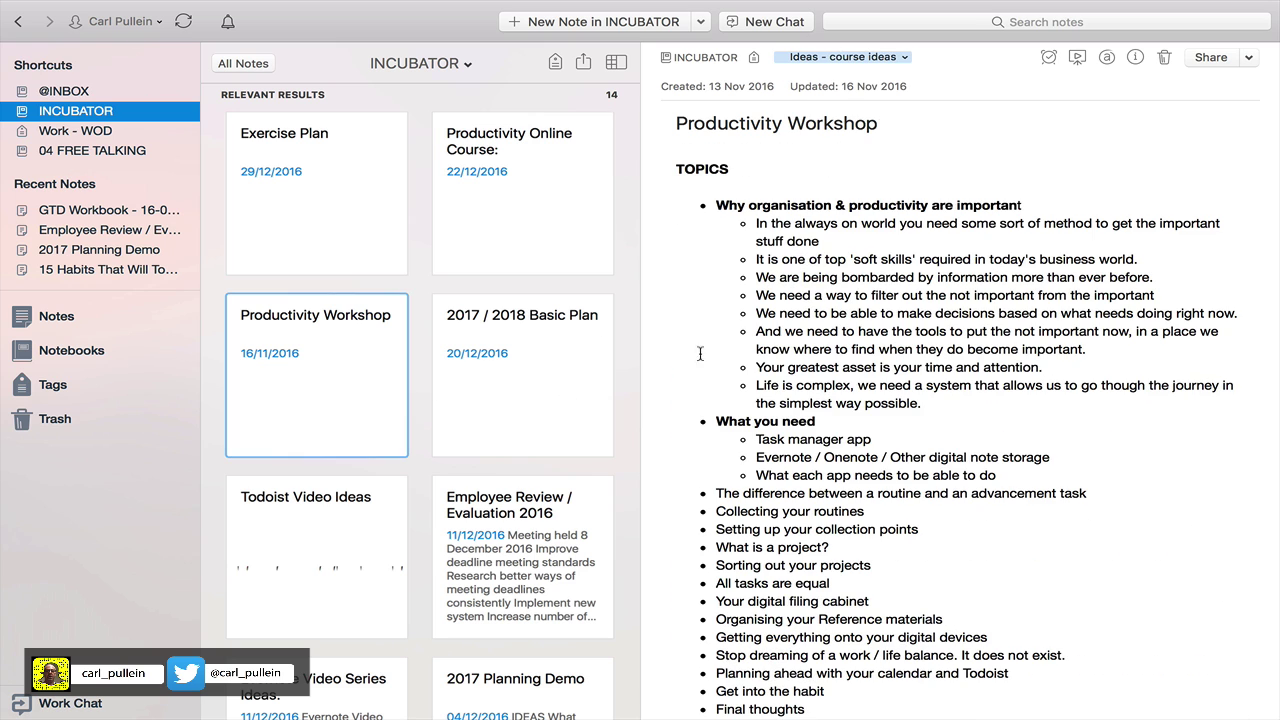
scroll(640, 430, down, 5)
scroll(640, 430, up, 4)
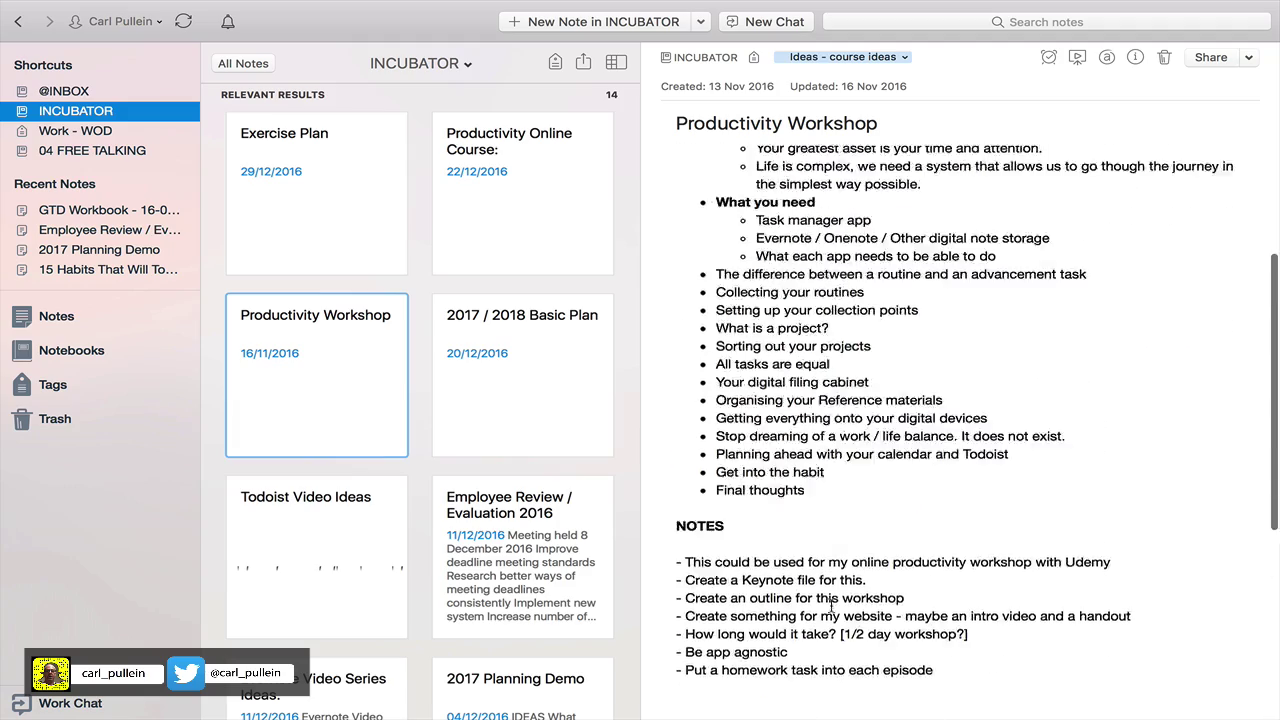
click(533, 383)
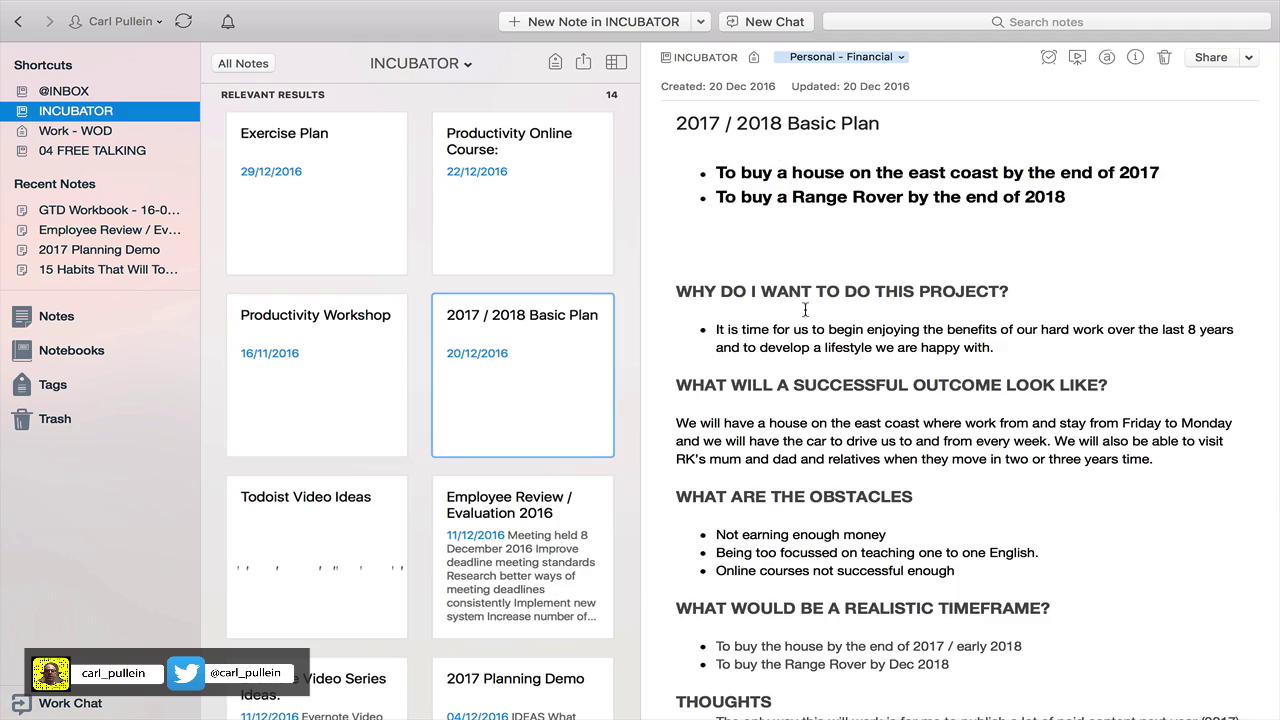
scroll(805, 309, down, 5)
scroll(809, 294, up, 4)
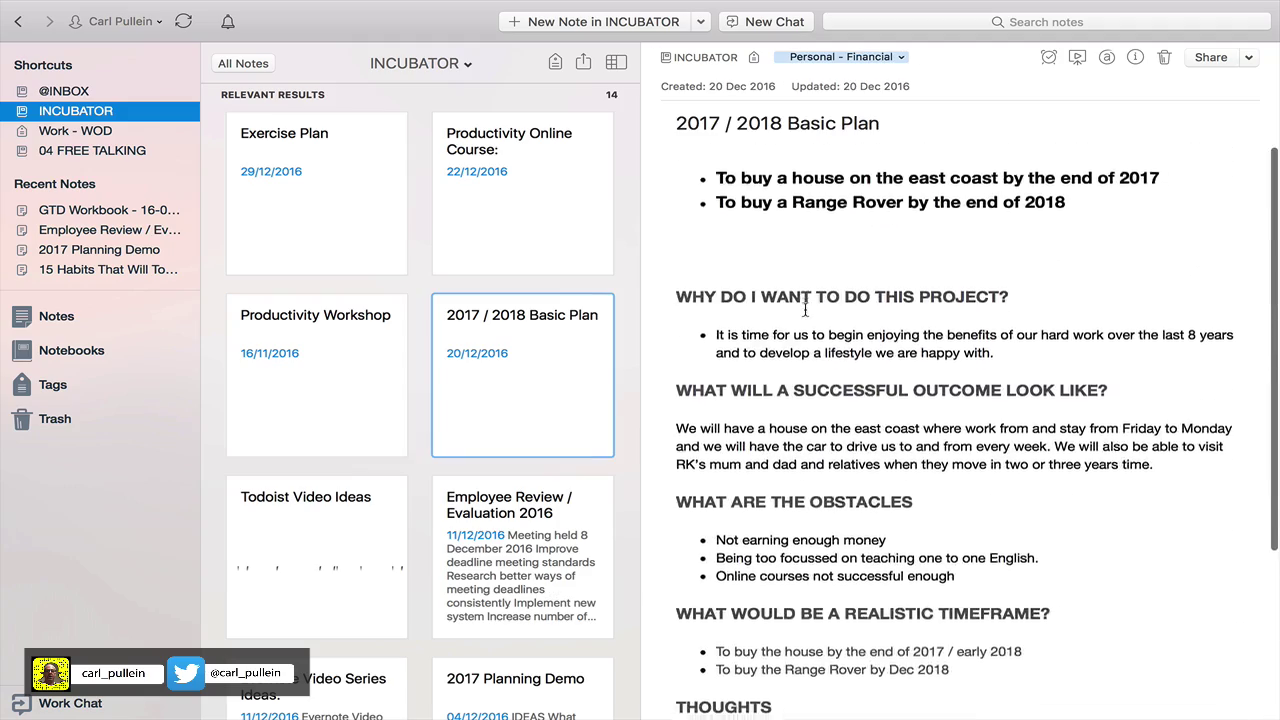
scroll(741, 324, down, 4)
scroll(741, 324, up, 2)
- Open the Todoist Video Ideas note and scroll through its checklist of video topics
click(360, 522)
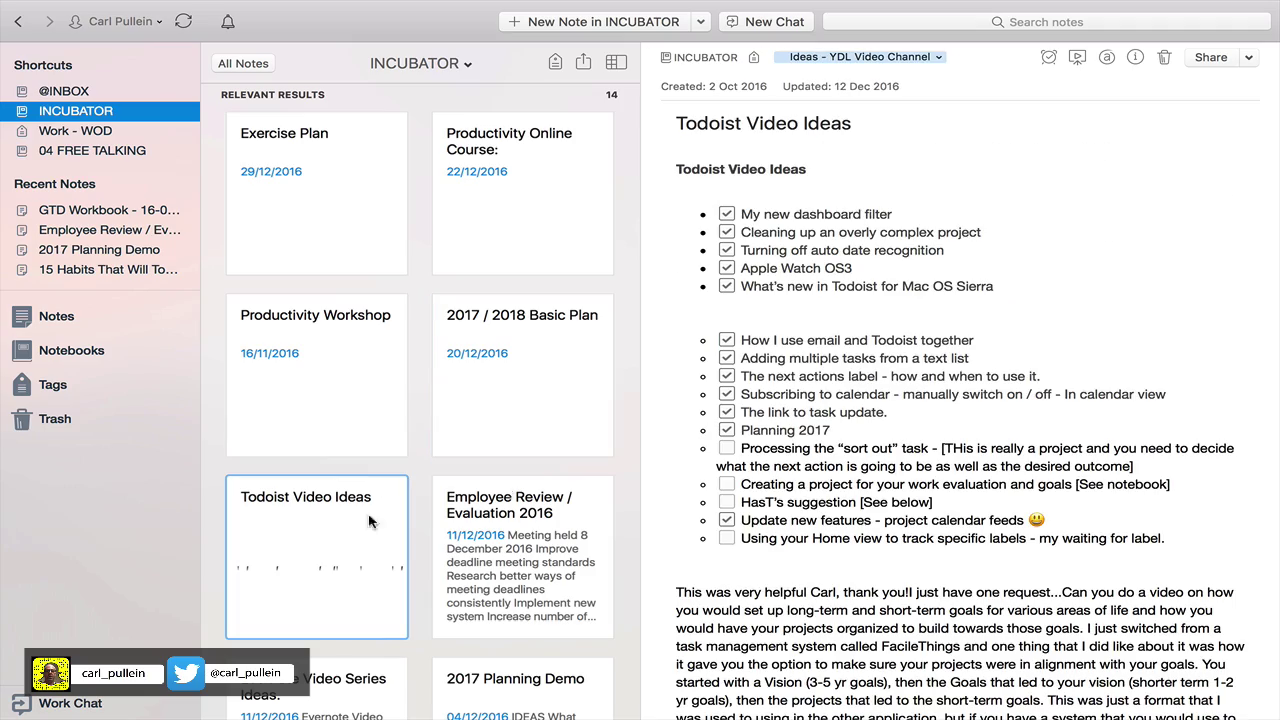
scroll(756, 510, down, 5)
scroll(760, 512, up, 5)
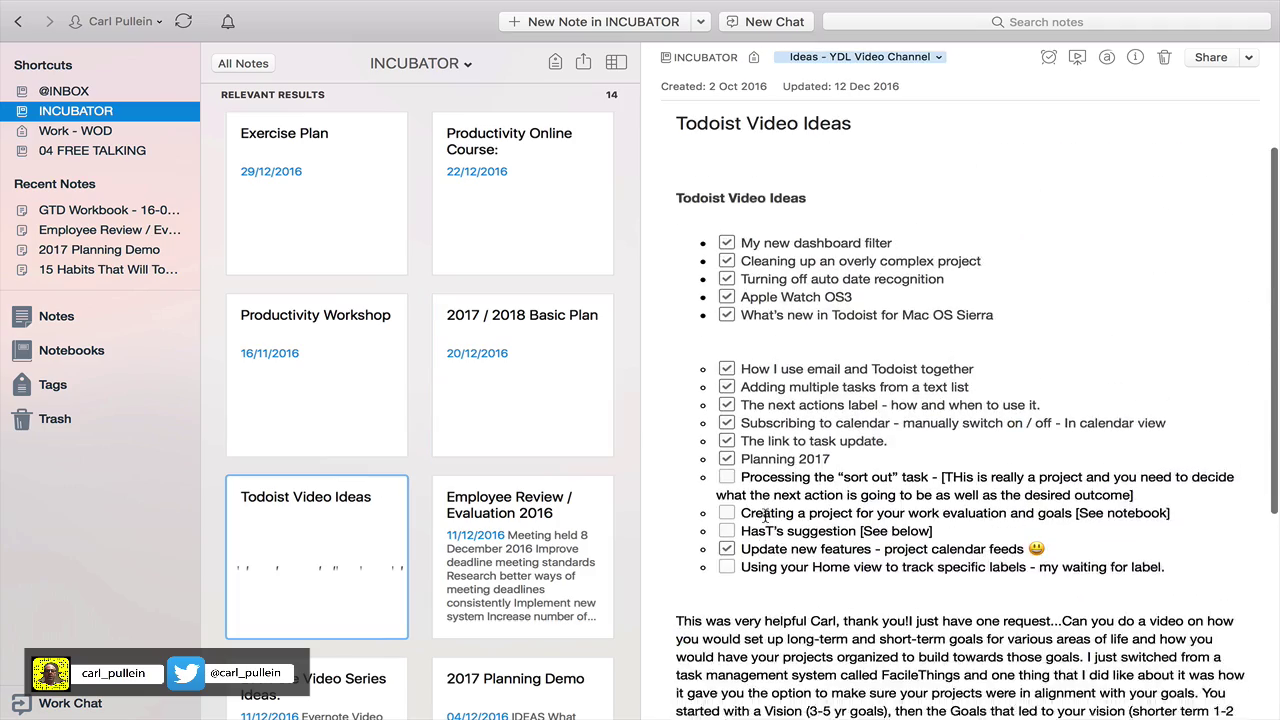
scroll(765, 512, down, 6)
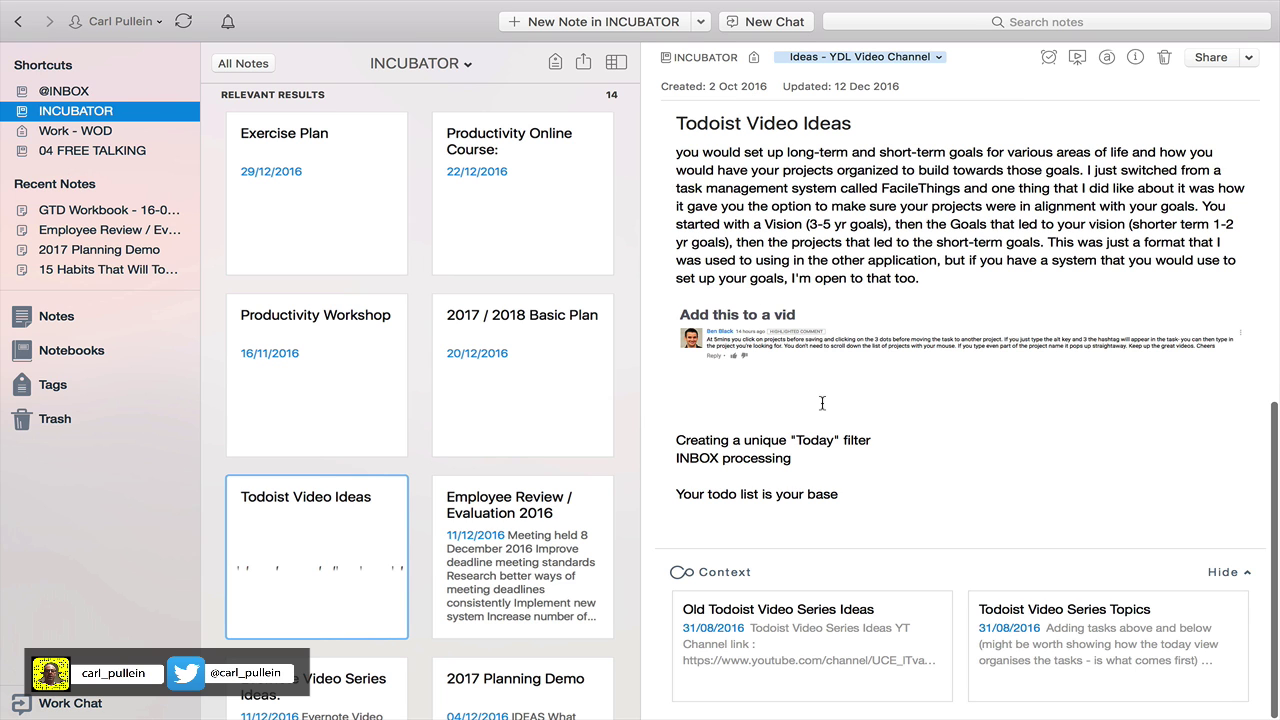
scroll(822, 403, up, 2)
scroll(822, 403, up, 10)
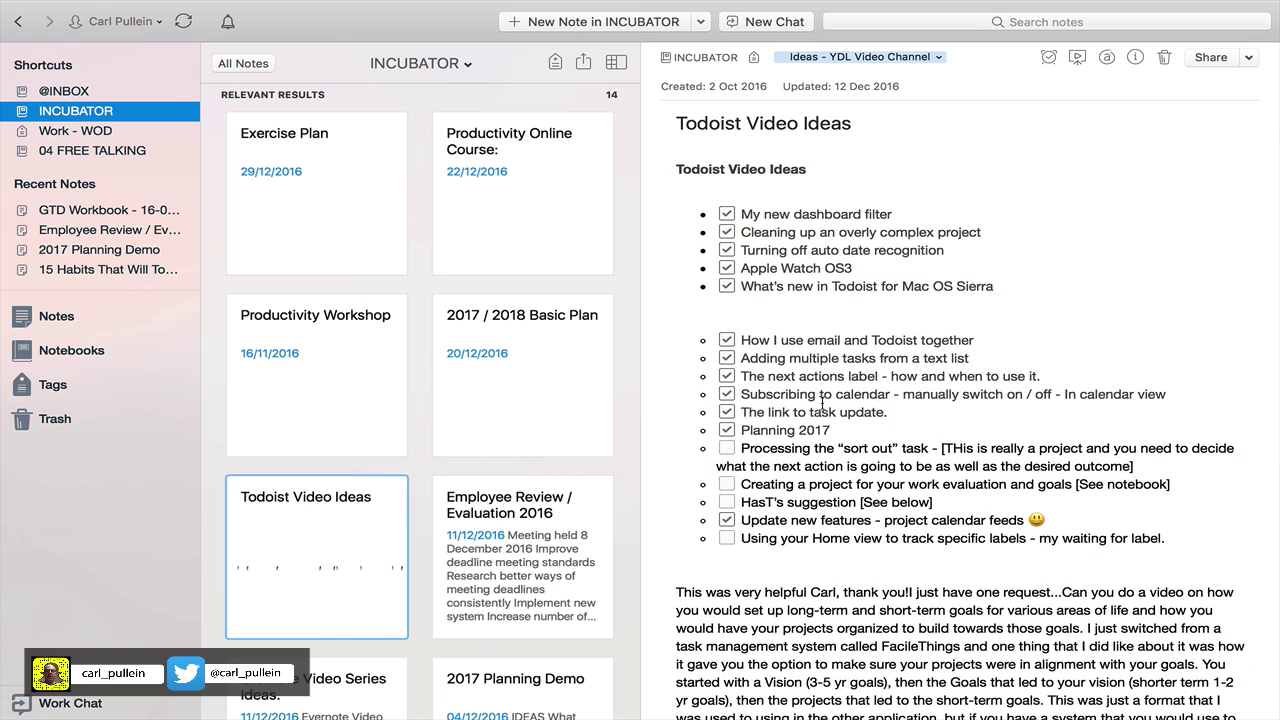
- Open the Employee Review / Evaluation 2016 note to read its meeting goals
click(527, 545)
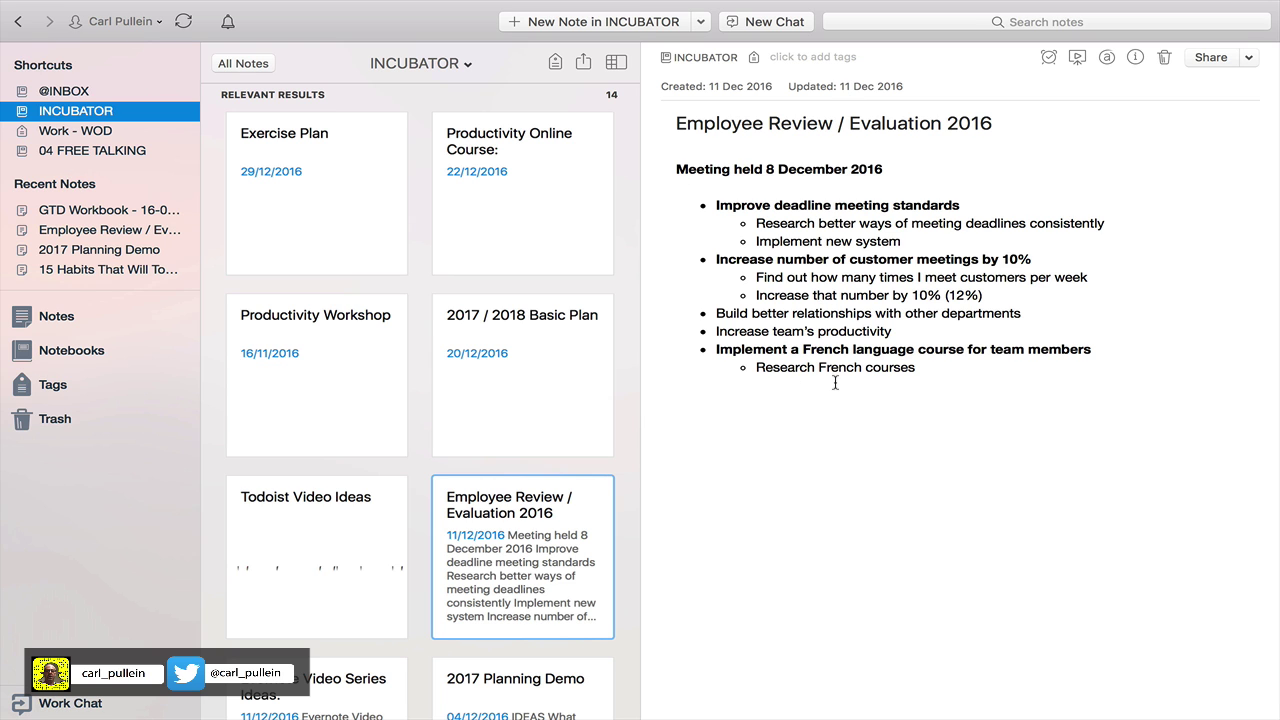
scroll(532, 516, down, 1)
scroll(532, 516, down, 10)
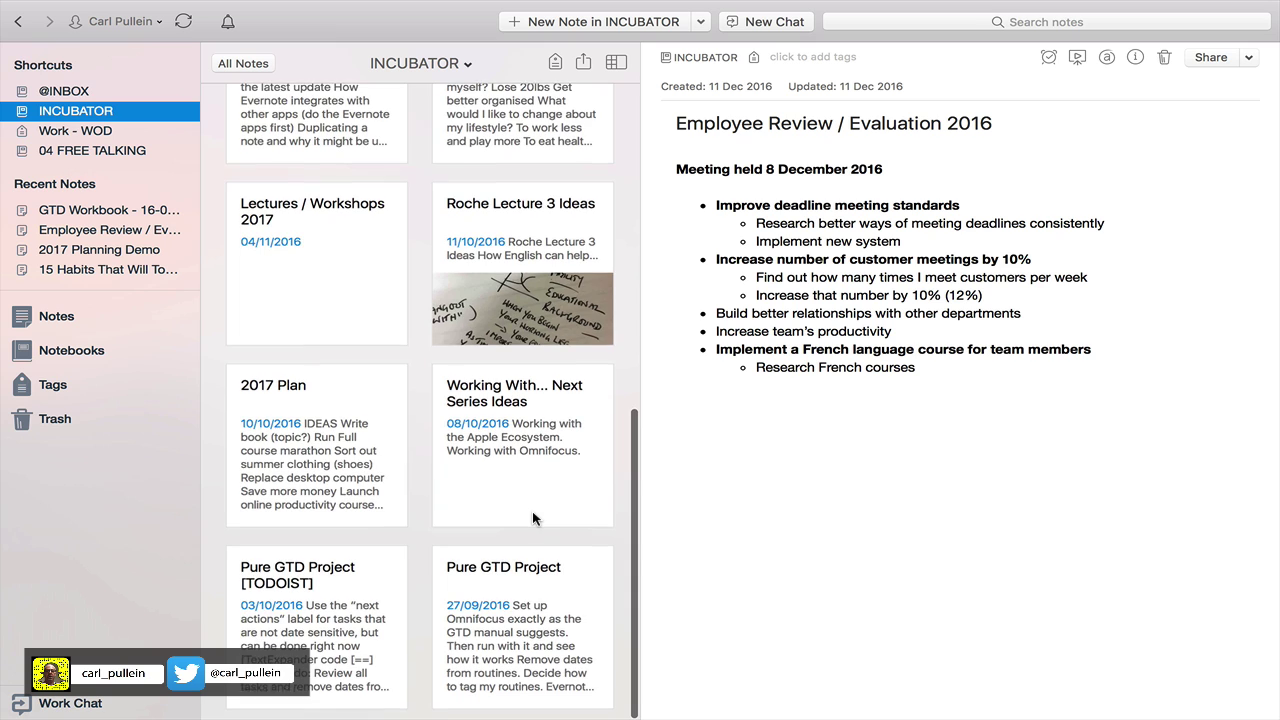
- Browse the Pure GTD Project, Pure GTD Project [TODOIST], Working With... Next Series Ideas and Roche Lecture 3 Ideas notes
click(521, 632)
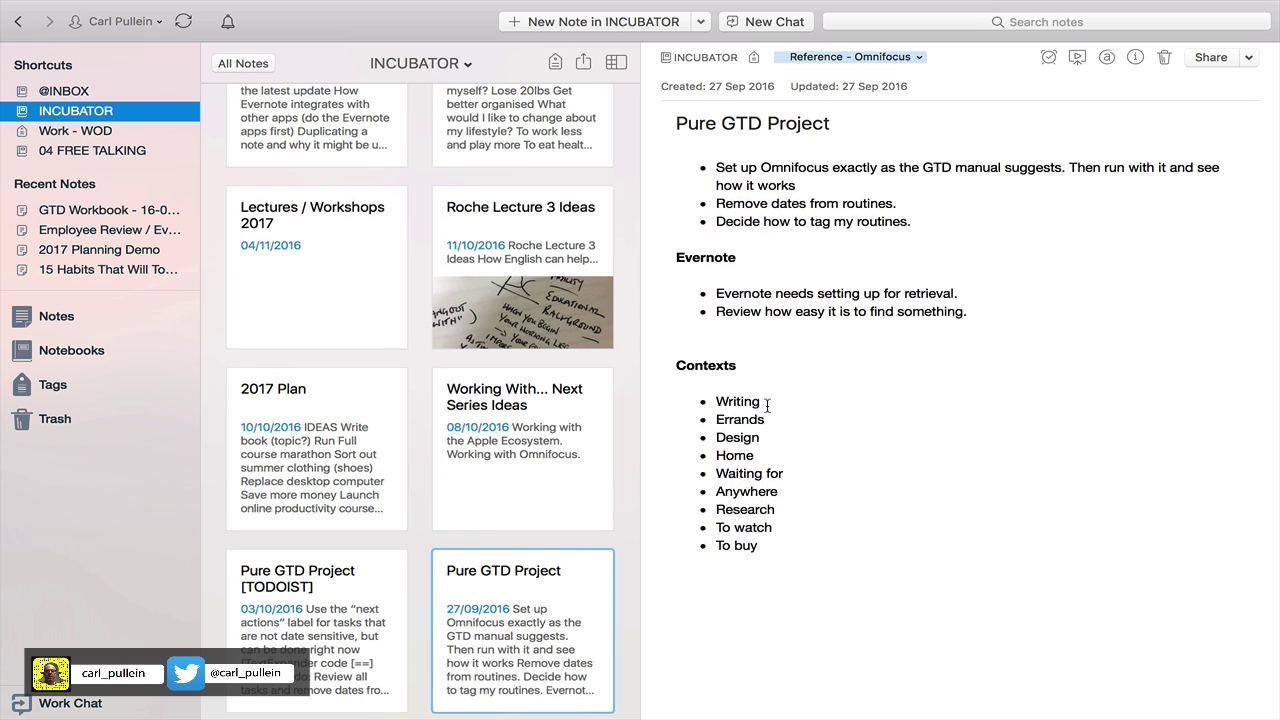
click(373, 609)
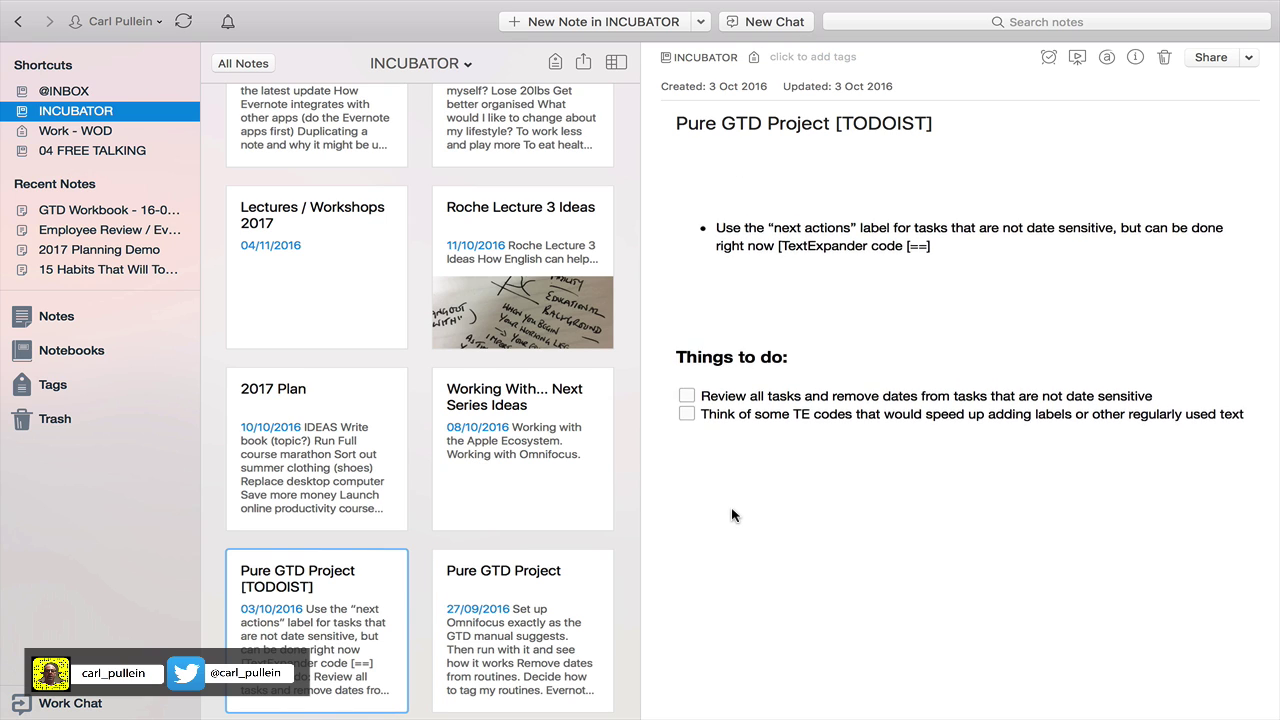
click(507, 472)
click(456, 314)
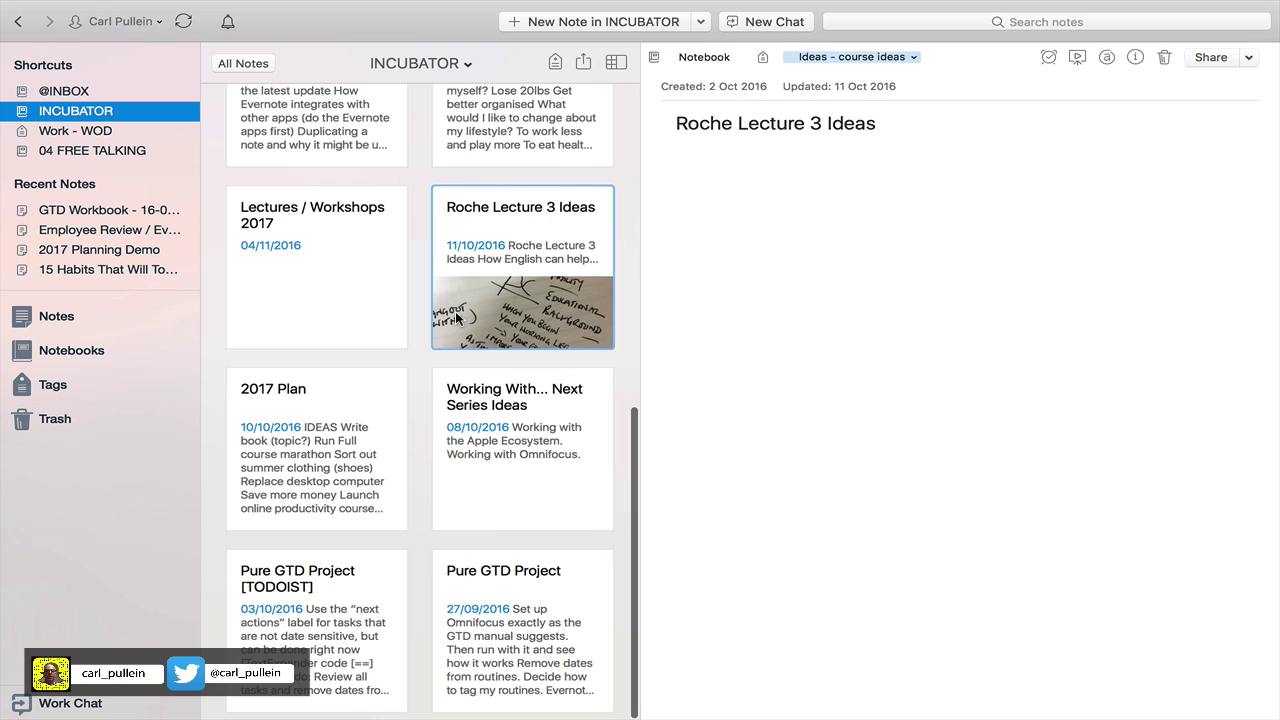
scroll(700, 360, down, 5)
scroll(730, 400, up, 5)
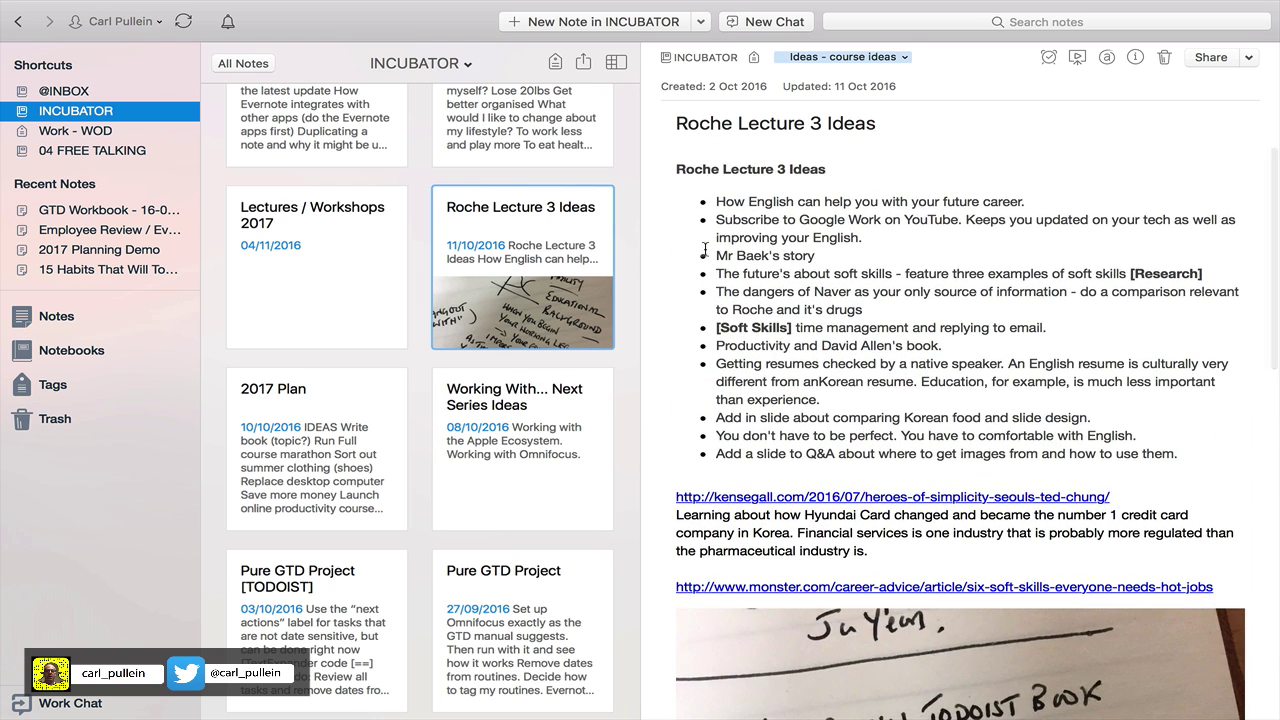
- View the 2017 Plan note, then the Lectures / Workshops 2017 note with its prices
click(342, 436)
scroll(712, 405, up, 2)
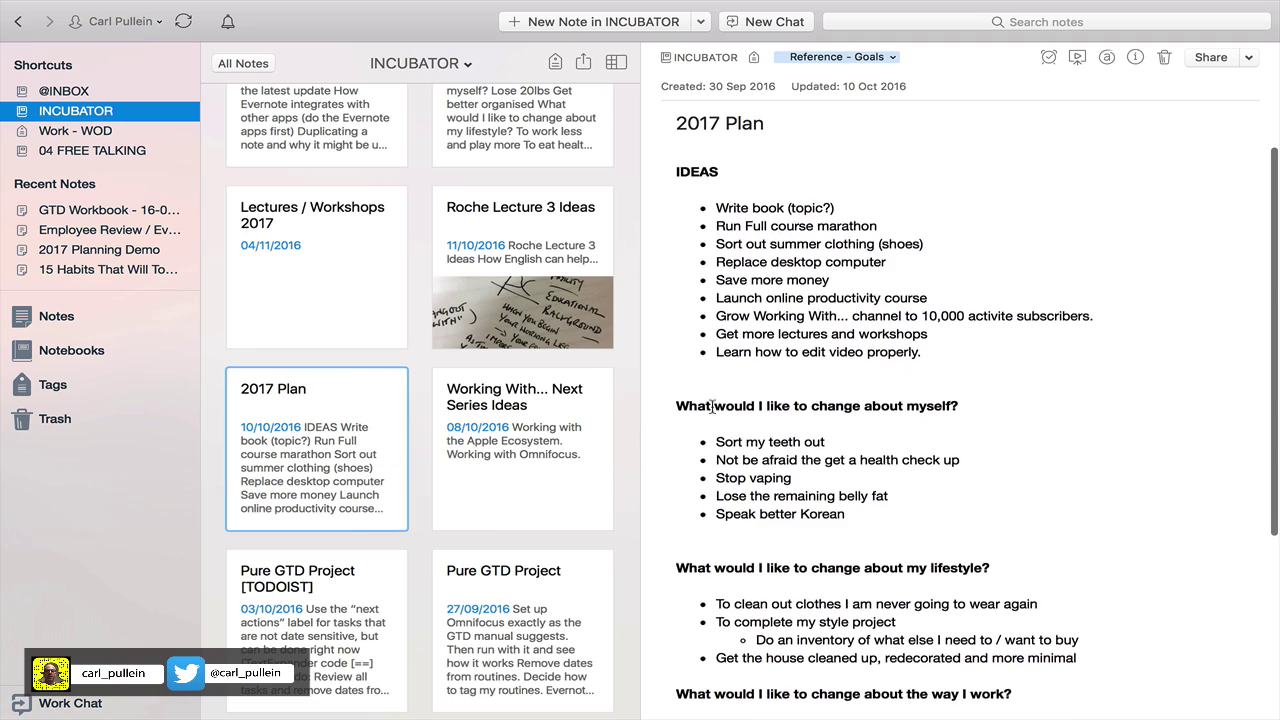
scroll(712, 405, down, 5)
scroll(712, 405, up, 5)
scroll(712, 405, down, 3)
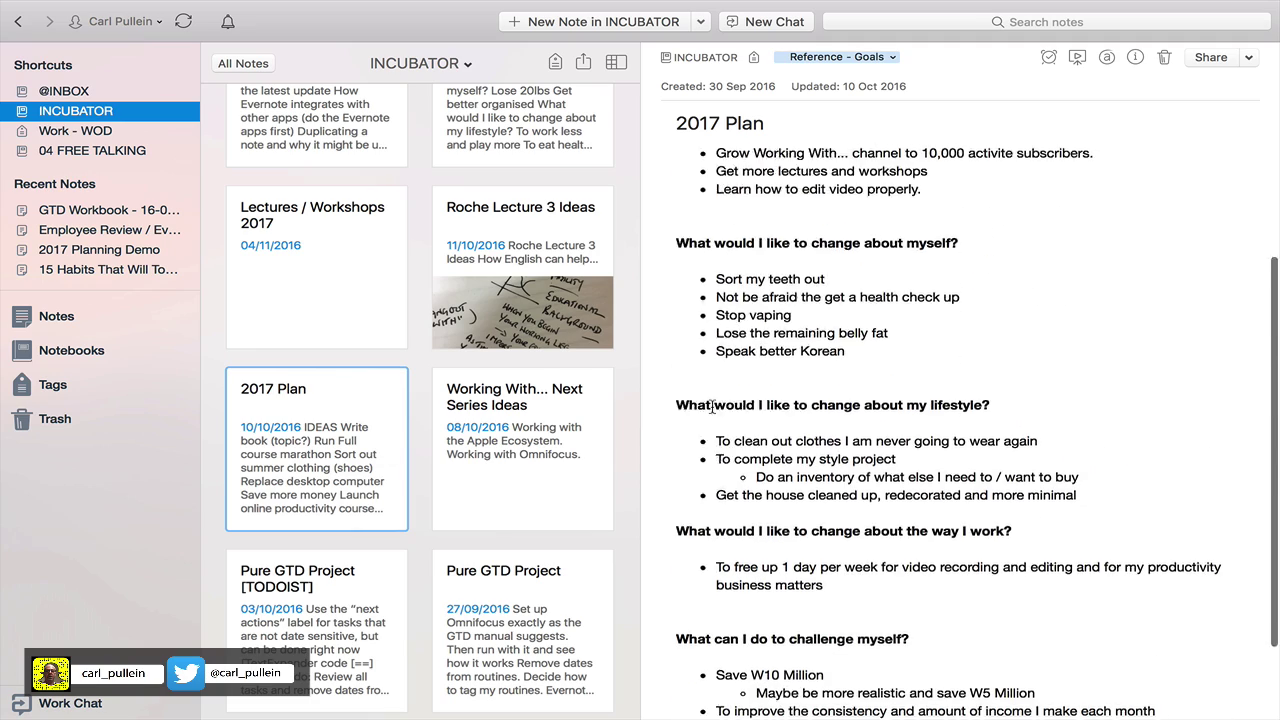
click(334, 326)
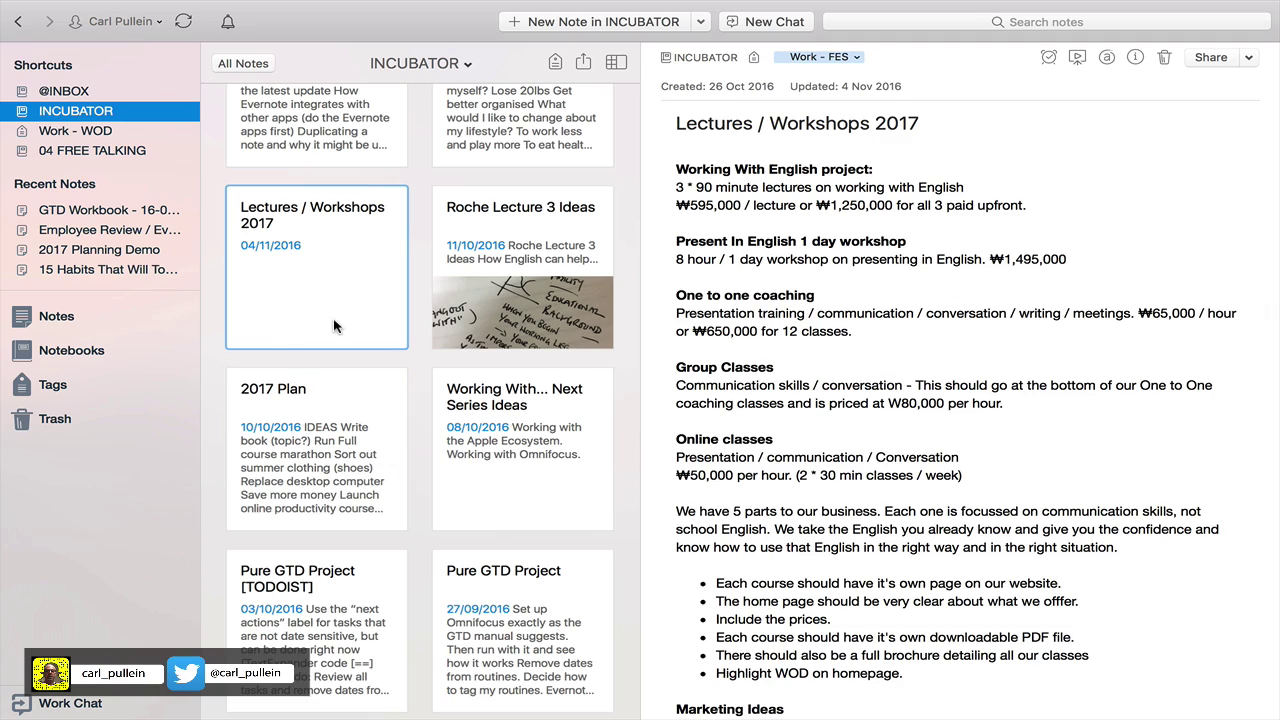
scroll(334, 326, up, 10)
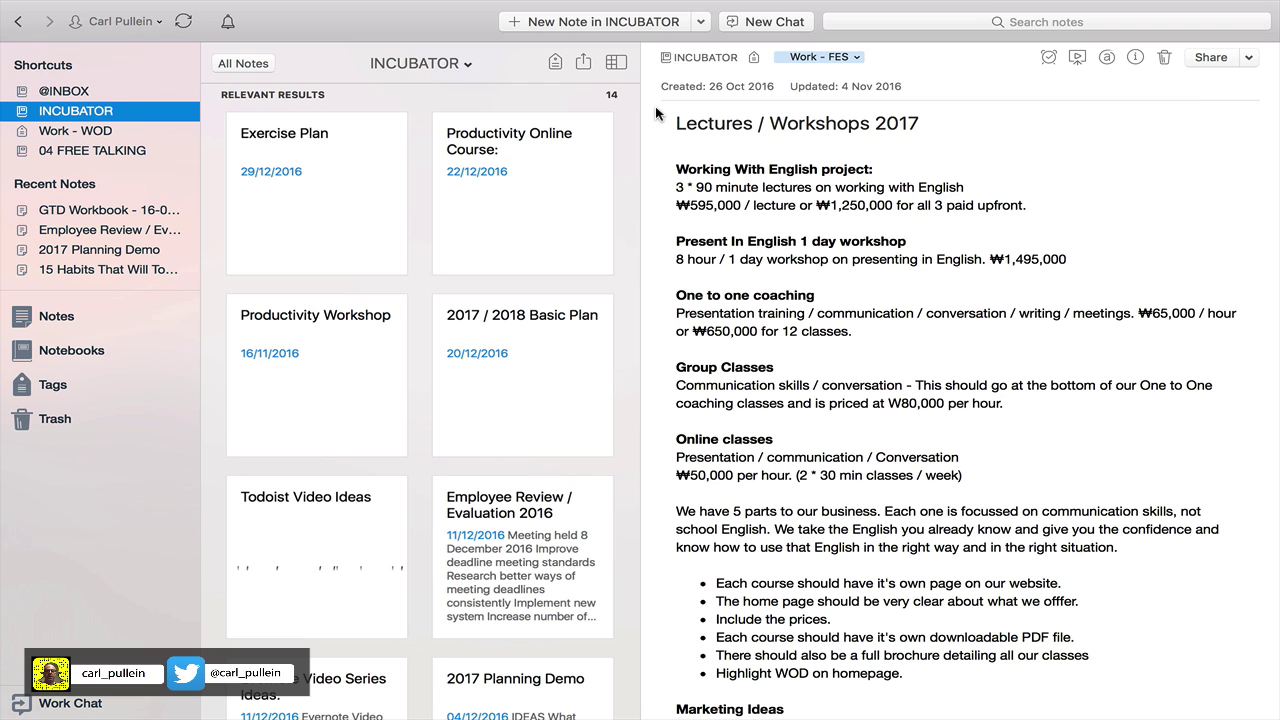
click(66, 134)
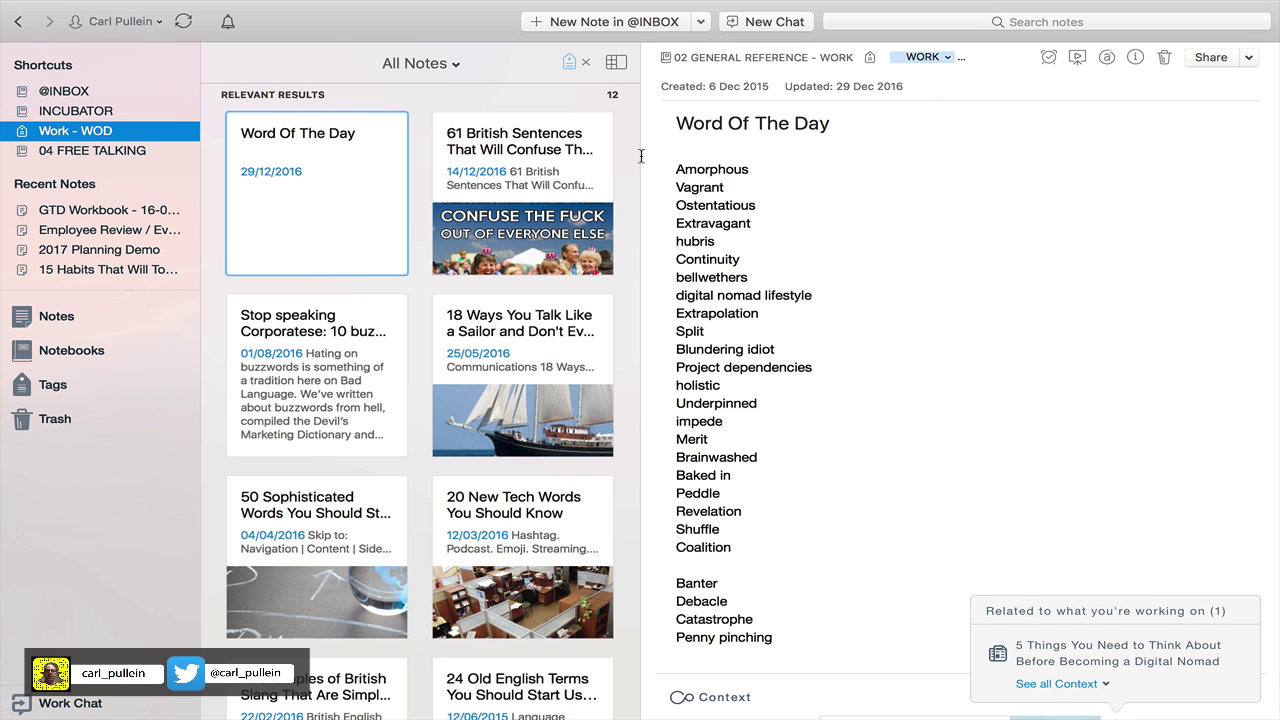
scroll(372, 239, down, 5)
scroll(372, 239, up, 5)
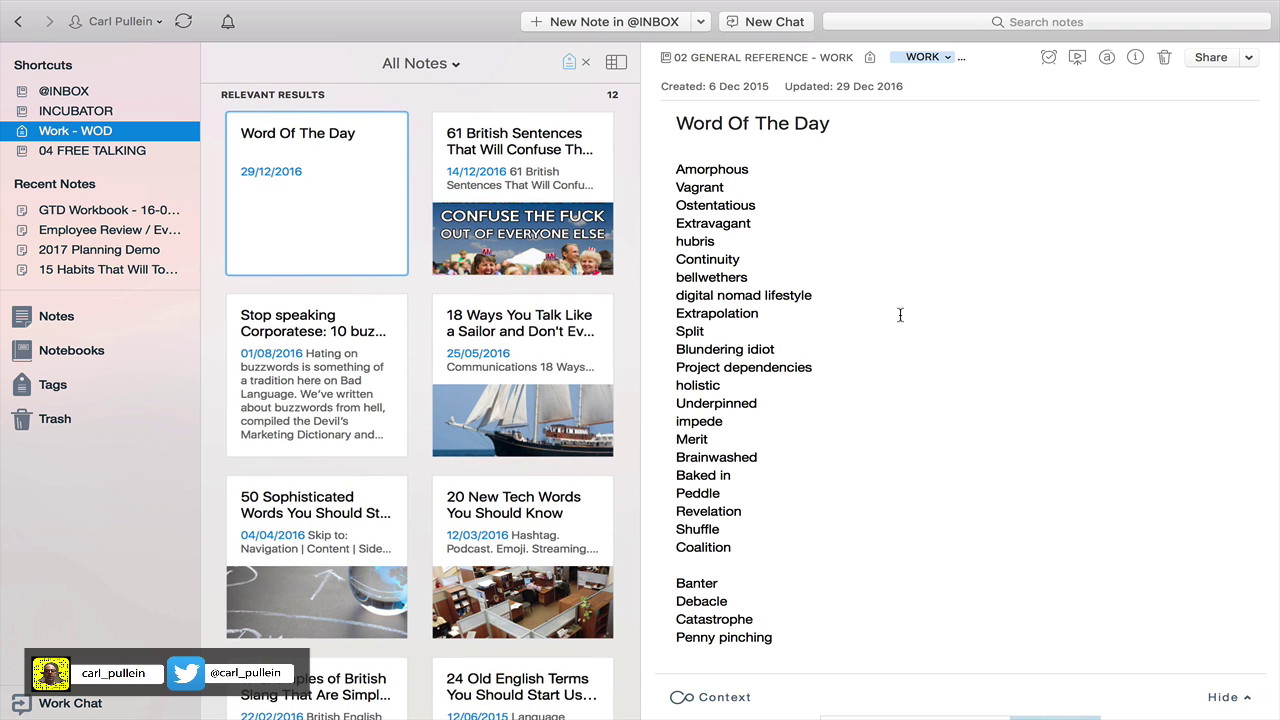
scroll(900, 315, down, 5)
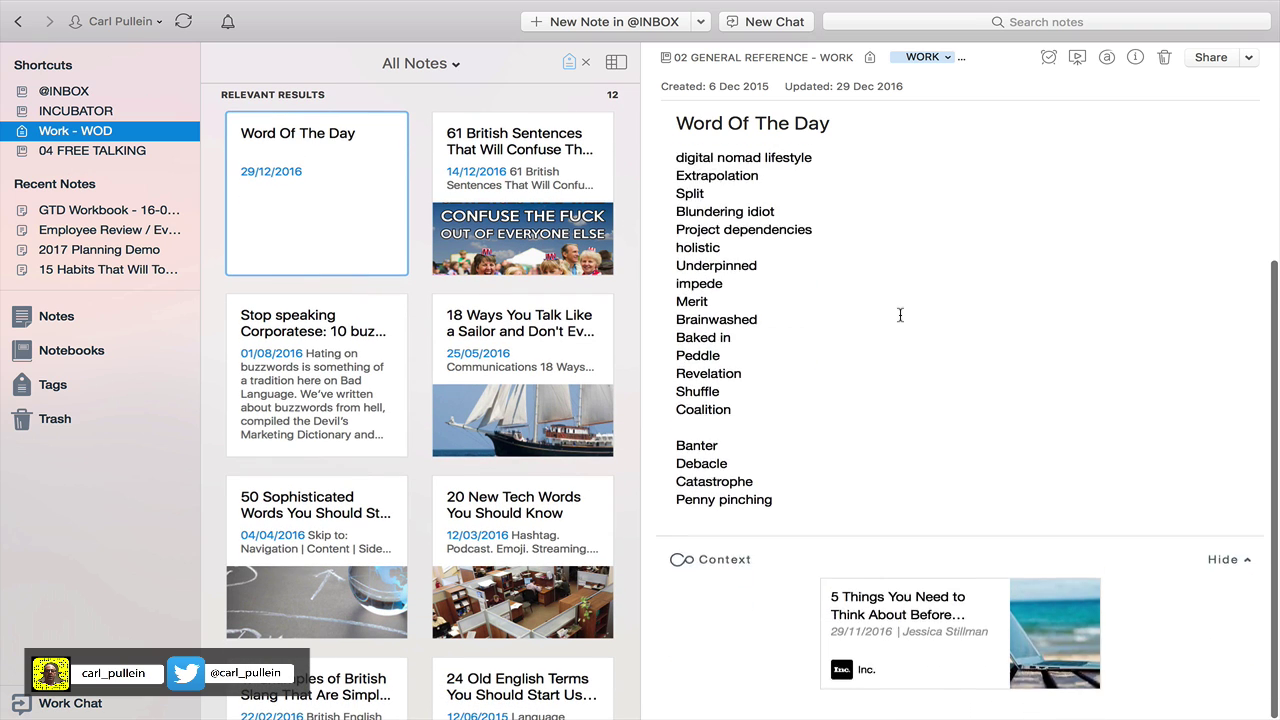
scroll(900, 315, up, 4)
scroll(900, 315, up, 2)
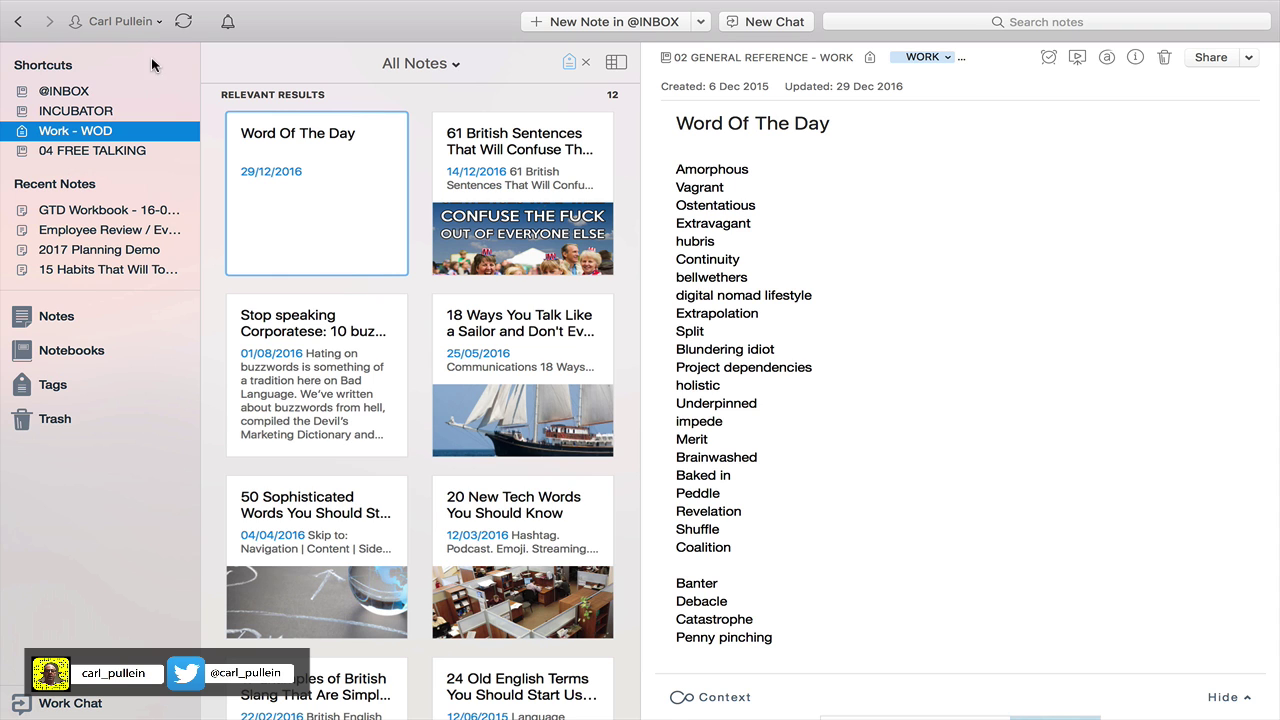
- Show the 82 notes in 04 FREE TALKING and scroll the list, returning to the top
click(107, 150)
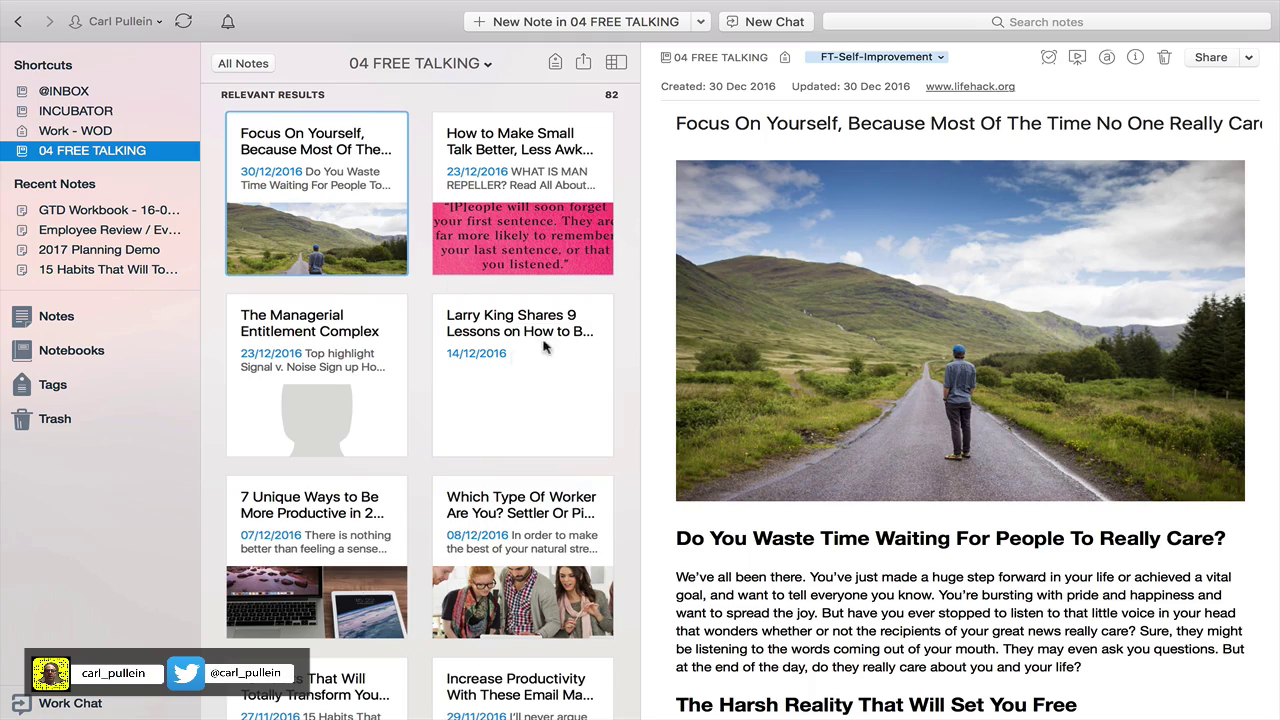
scroll(430, 375, down, 15)
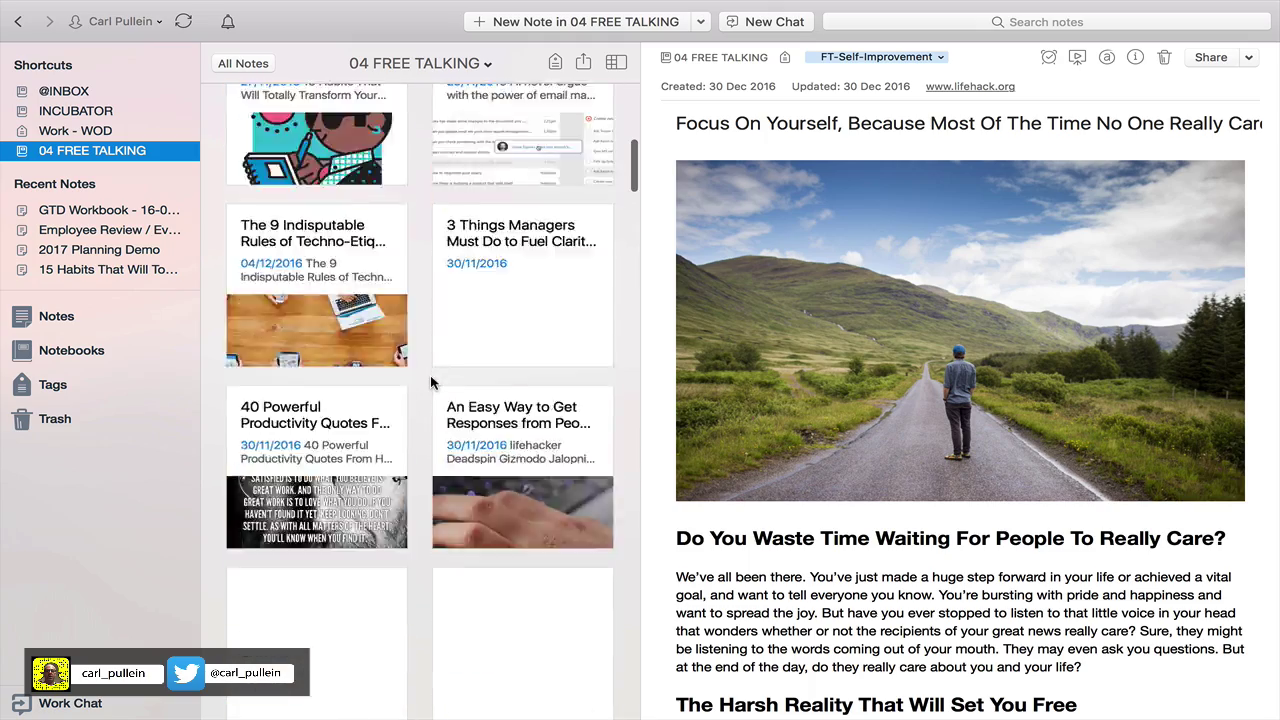
scroll(430, 375, up, 15)
scroll(431, 380, down, 20)
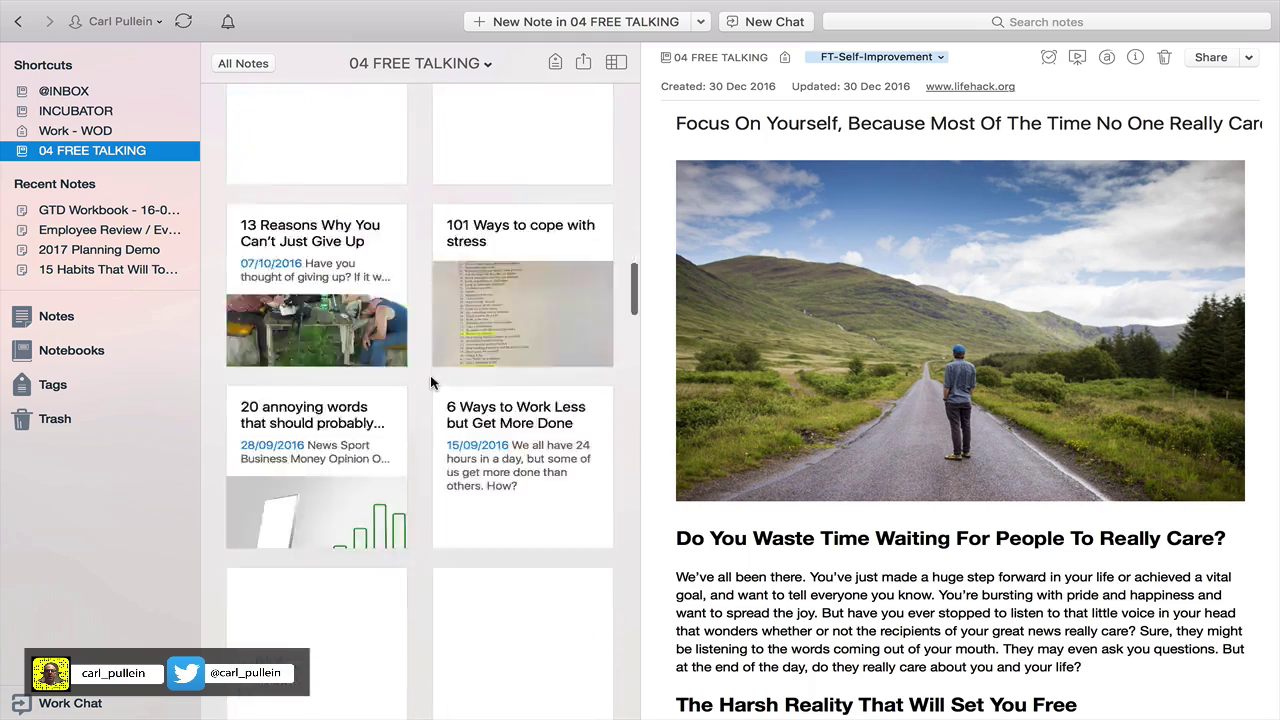
scroll(430, 375, down, 10)
scroll(430, 375, up, 20)
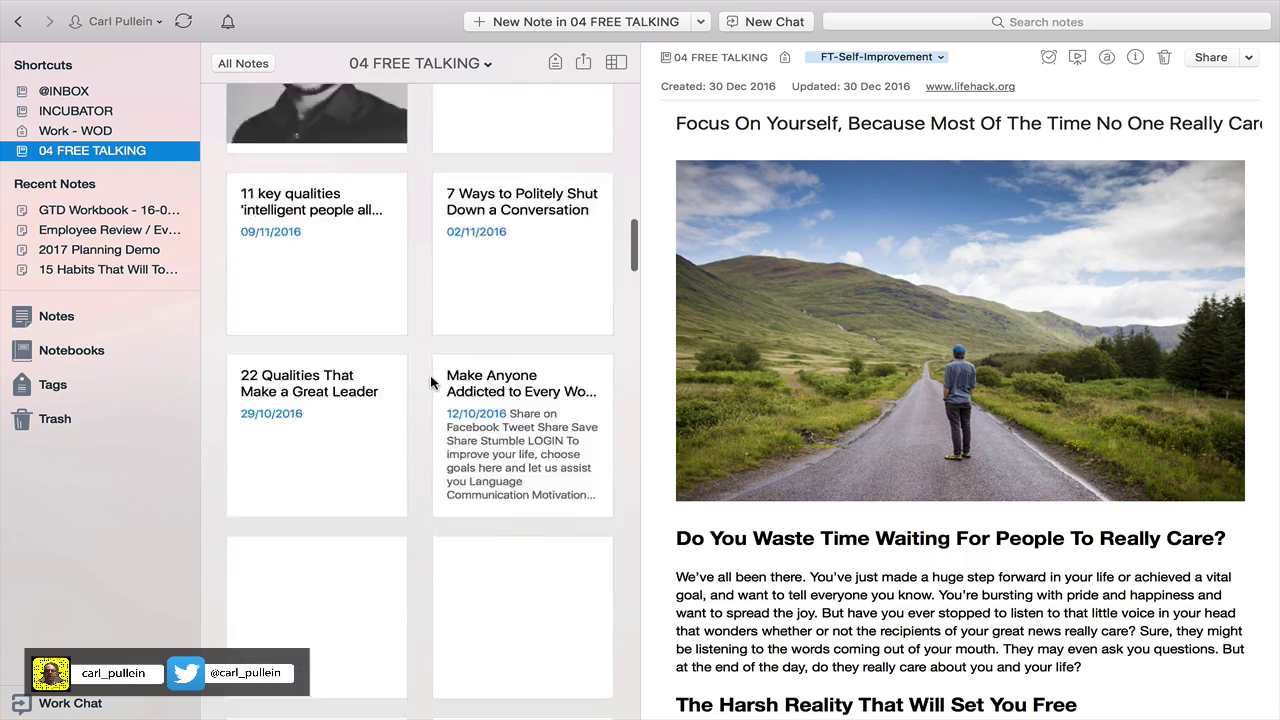
scroll(430, 375, up, 10)
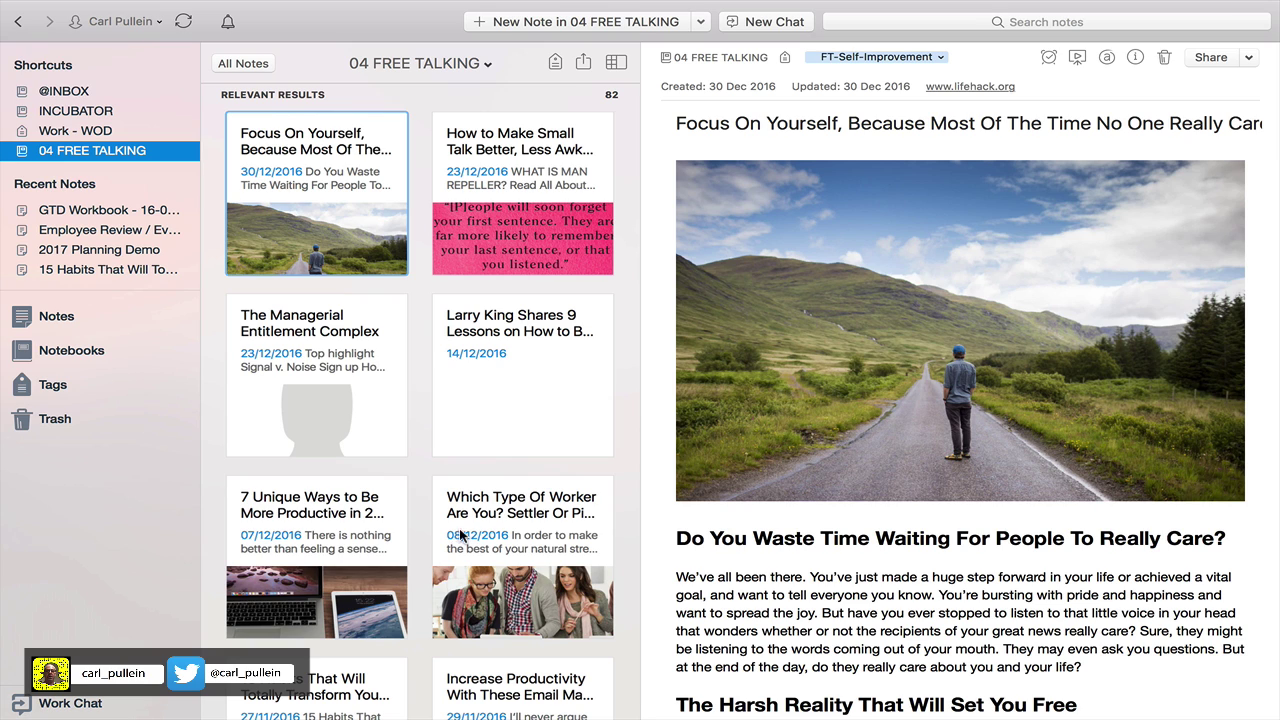
- Type FT- in the Focus On Yourself note's tag field and add FT-Culture
click(940, 58)
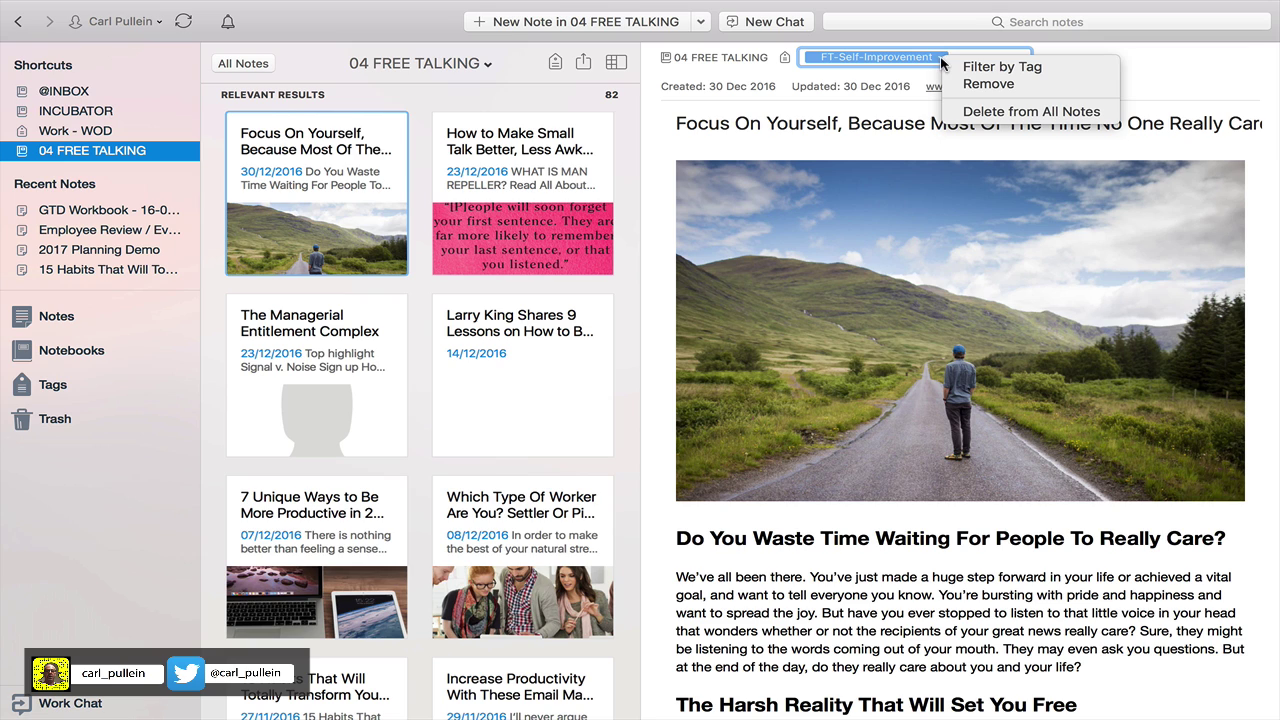
click(969, 59)
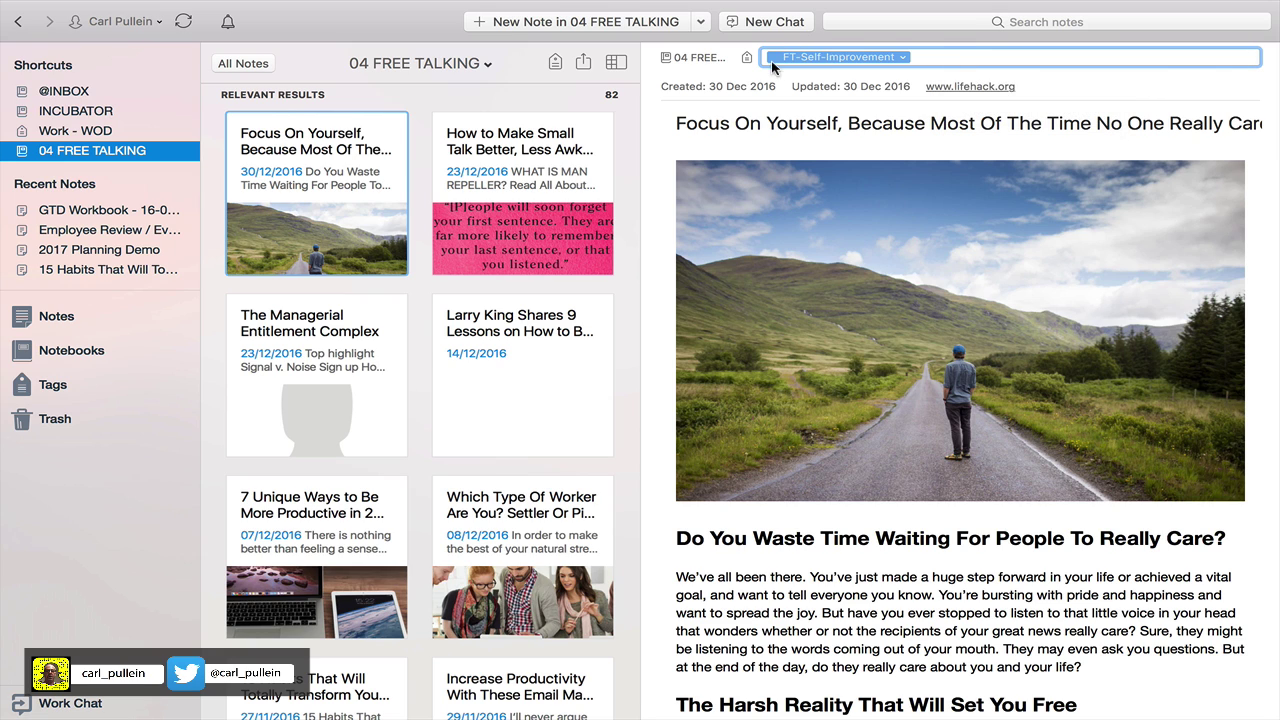
key(Left)
text(FT-)
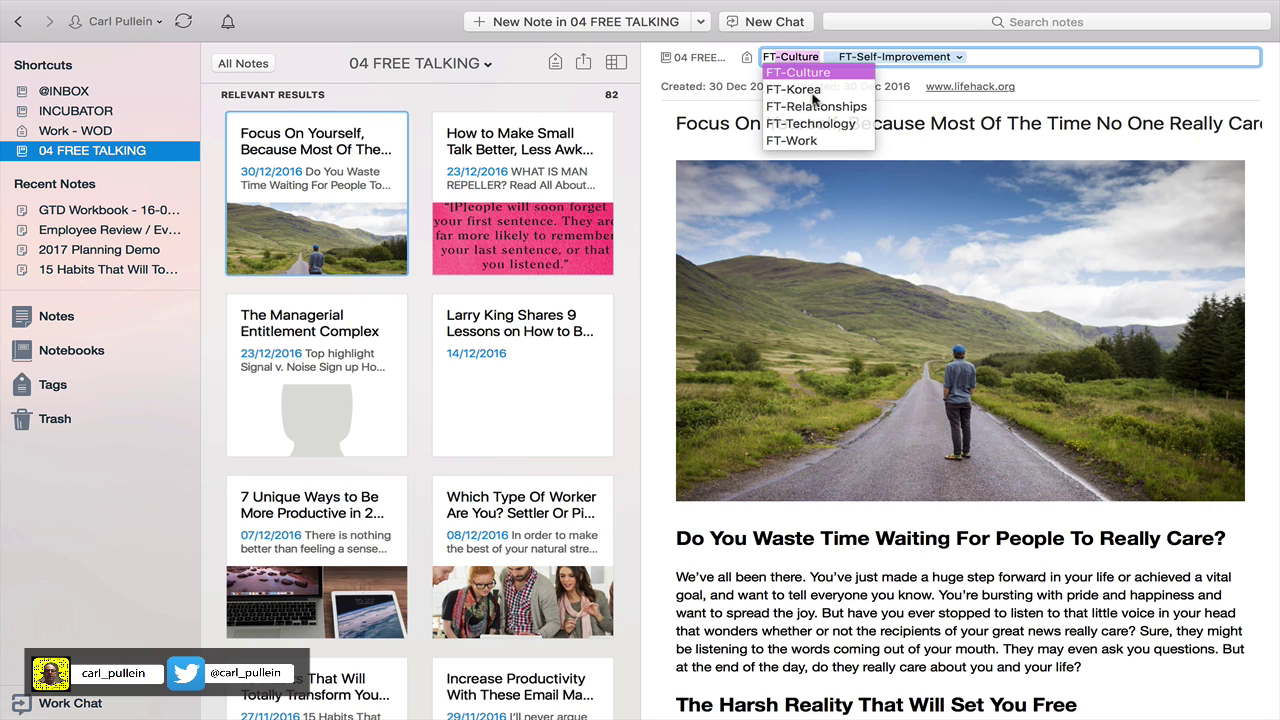
click(922, 150)
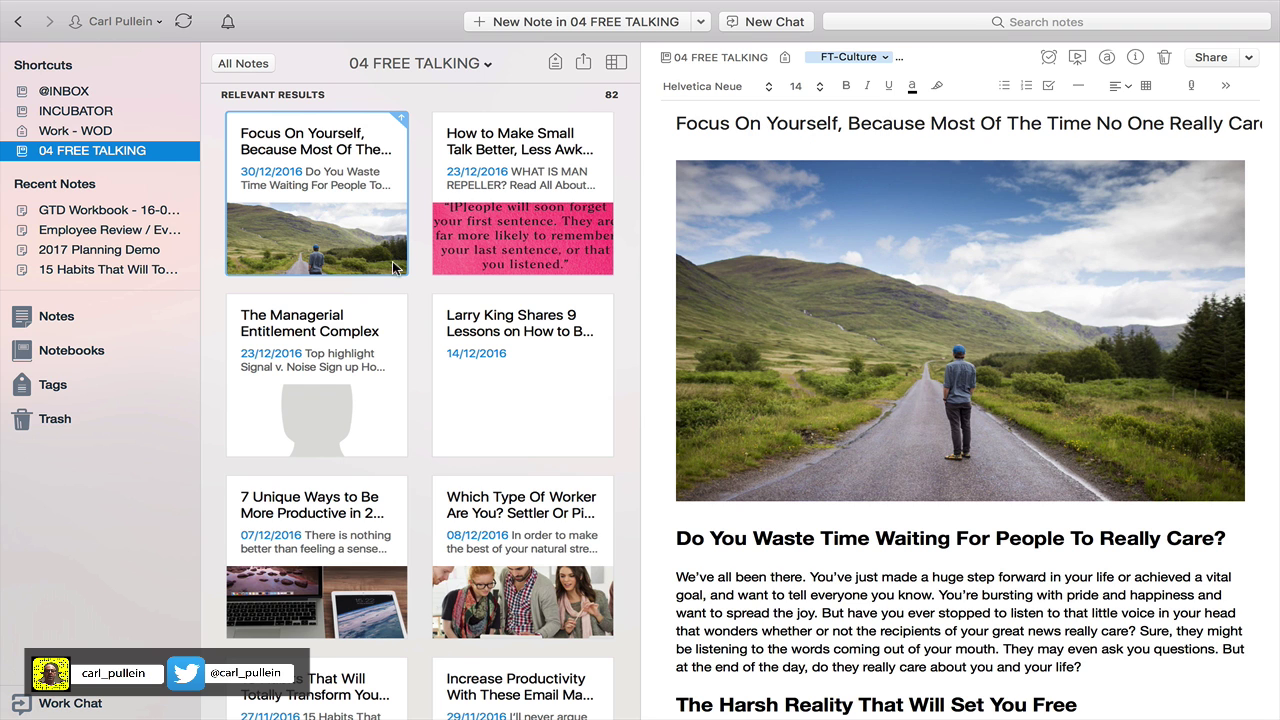
scroll(388, 272, down, 5)
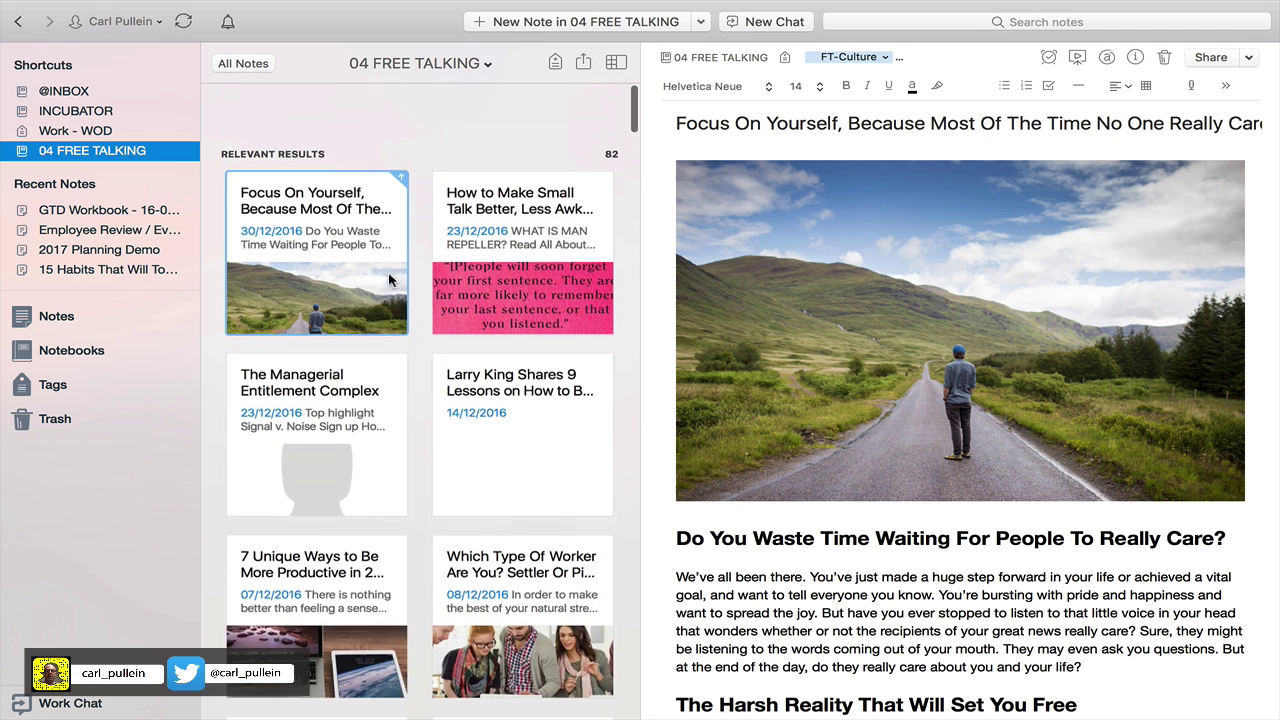
- Browse Notebooks, expand the 01 CURRENT PROJECTS stack, then show all tags with counts
click(75, 355)
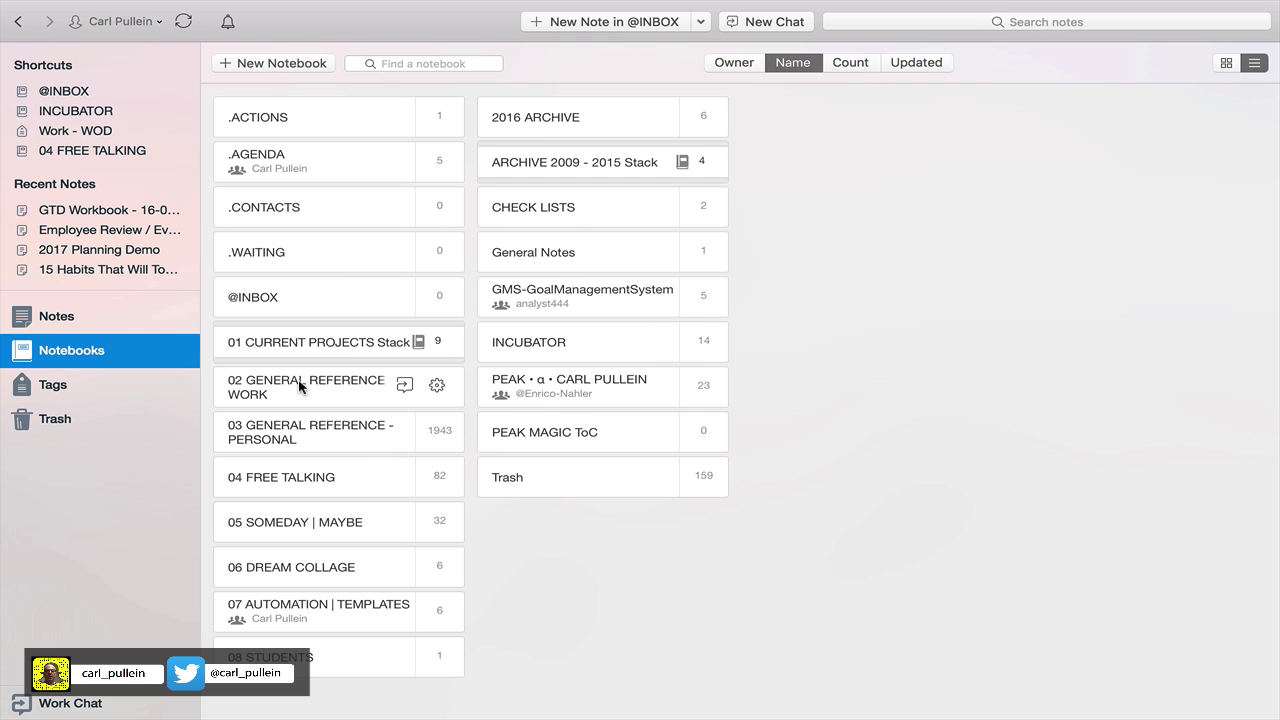
click(372, 343)
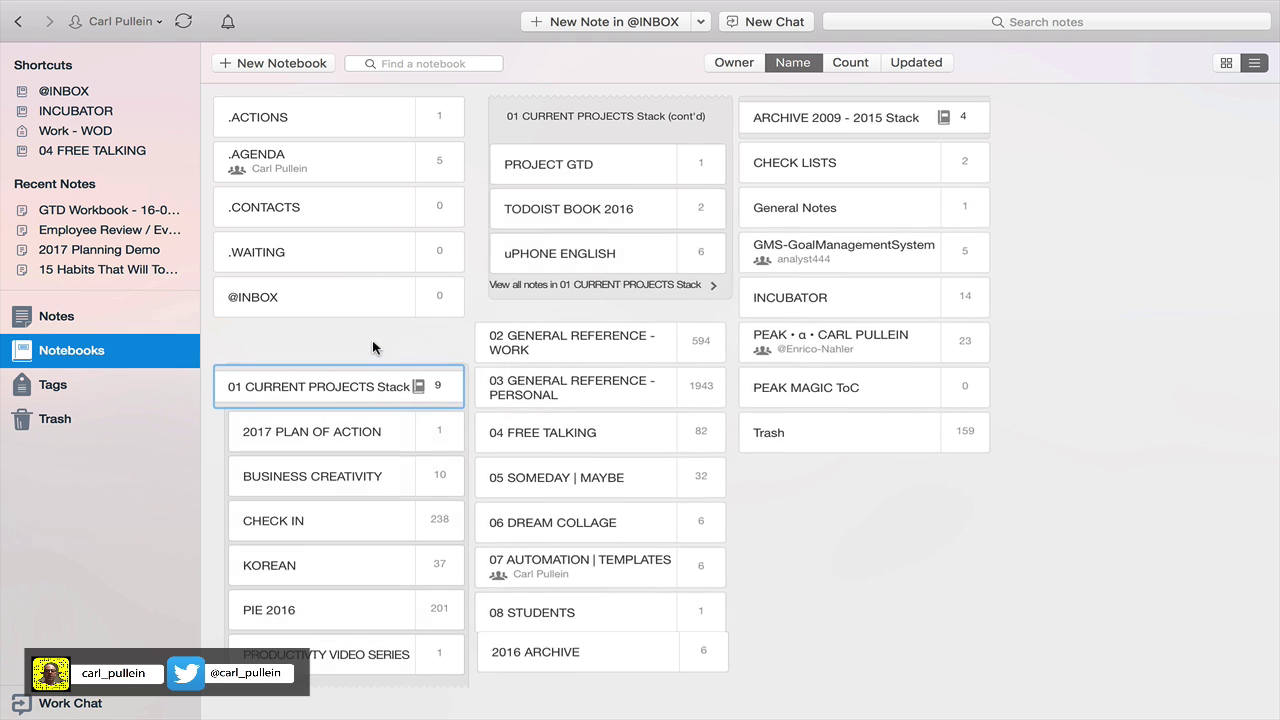
click(372, 393)
double_click(372, 393)
click(440, 360)
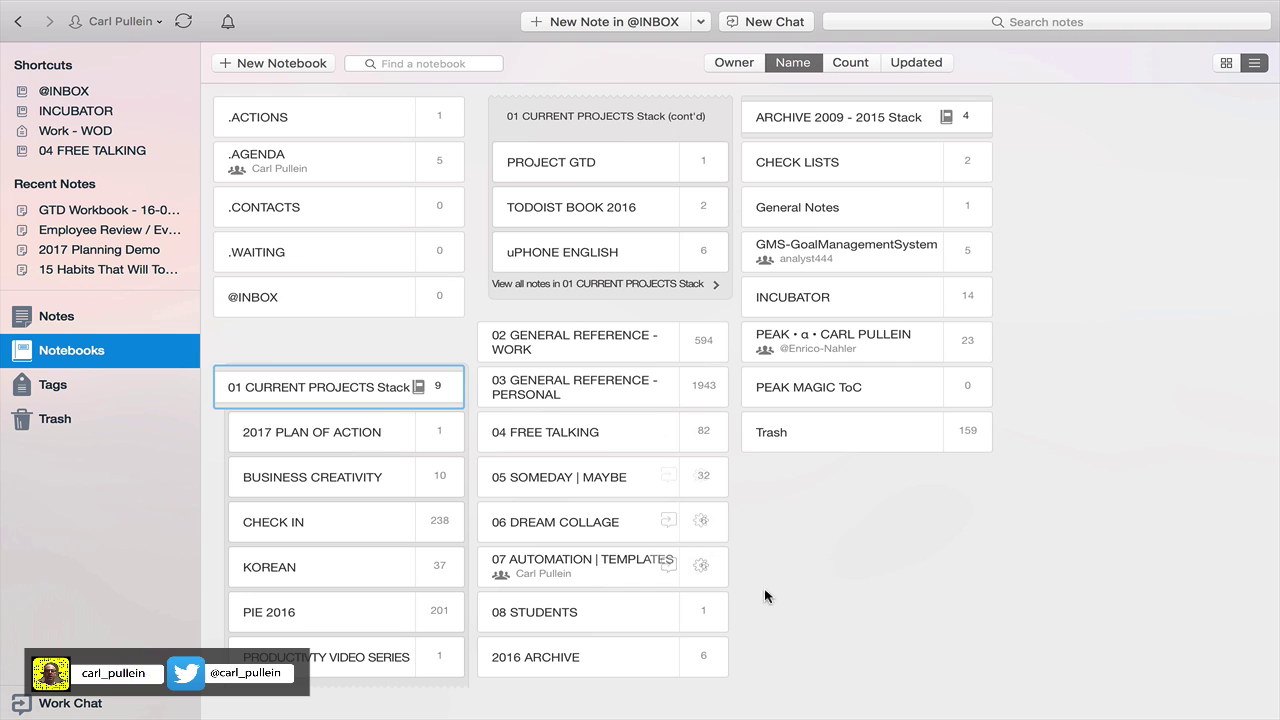
click(38, 386)
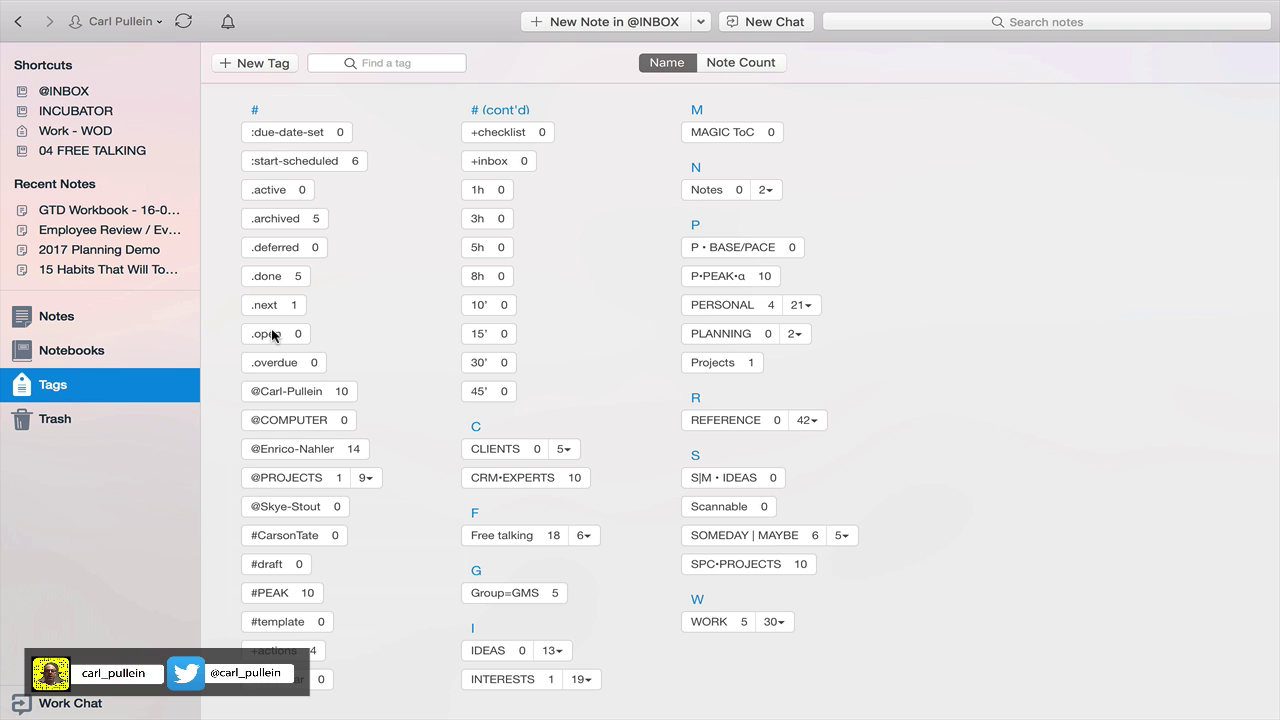
click(66, 418)
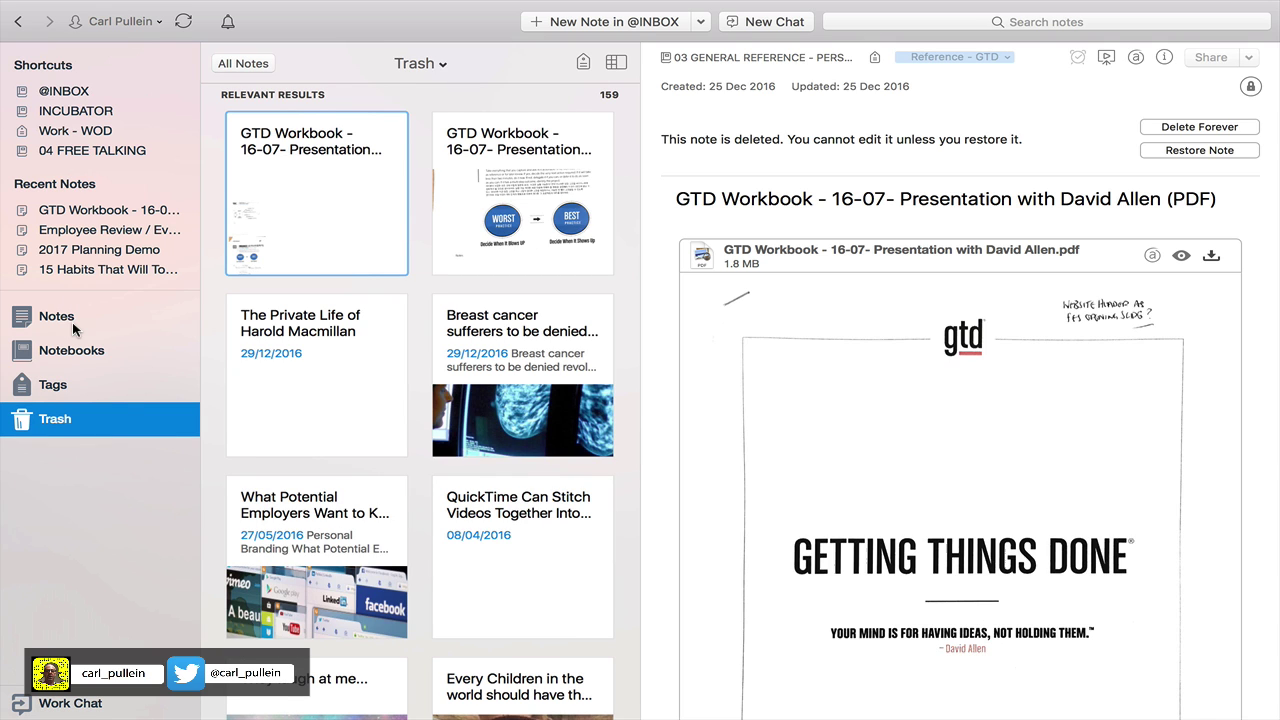
click(72, 320)
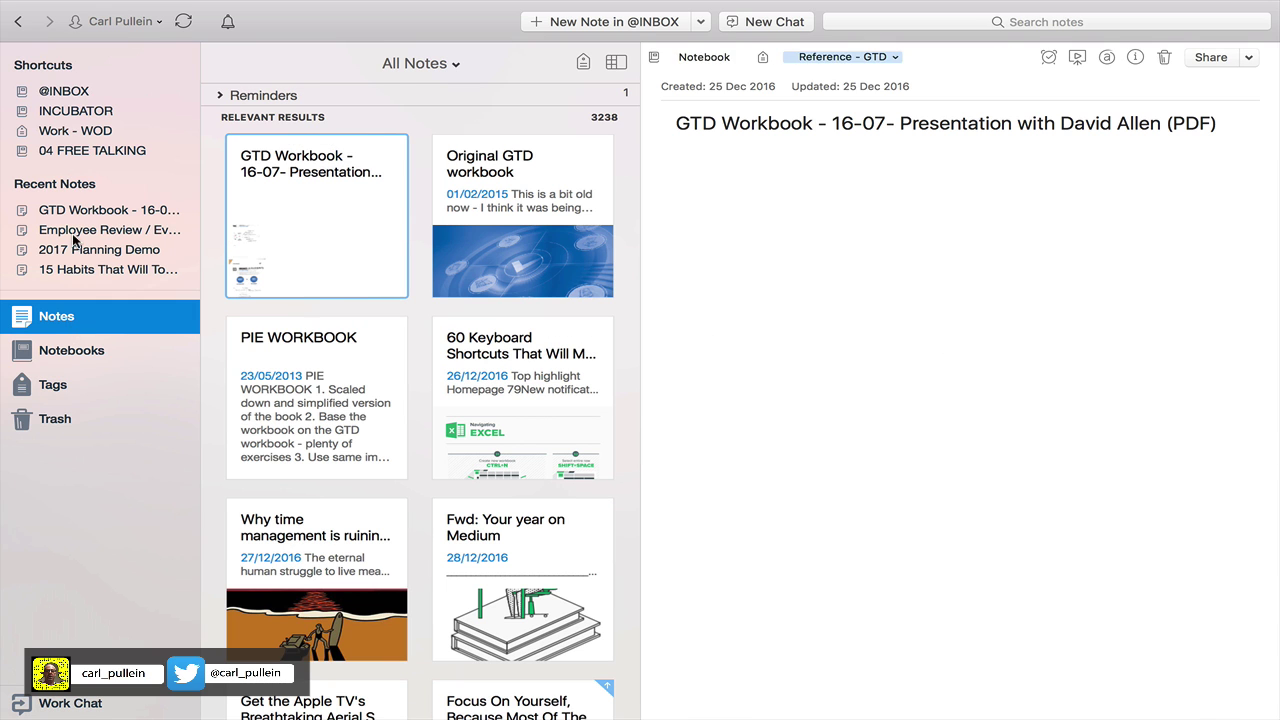
click(78, 90)
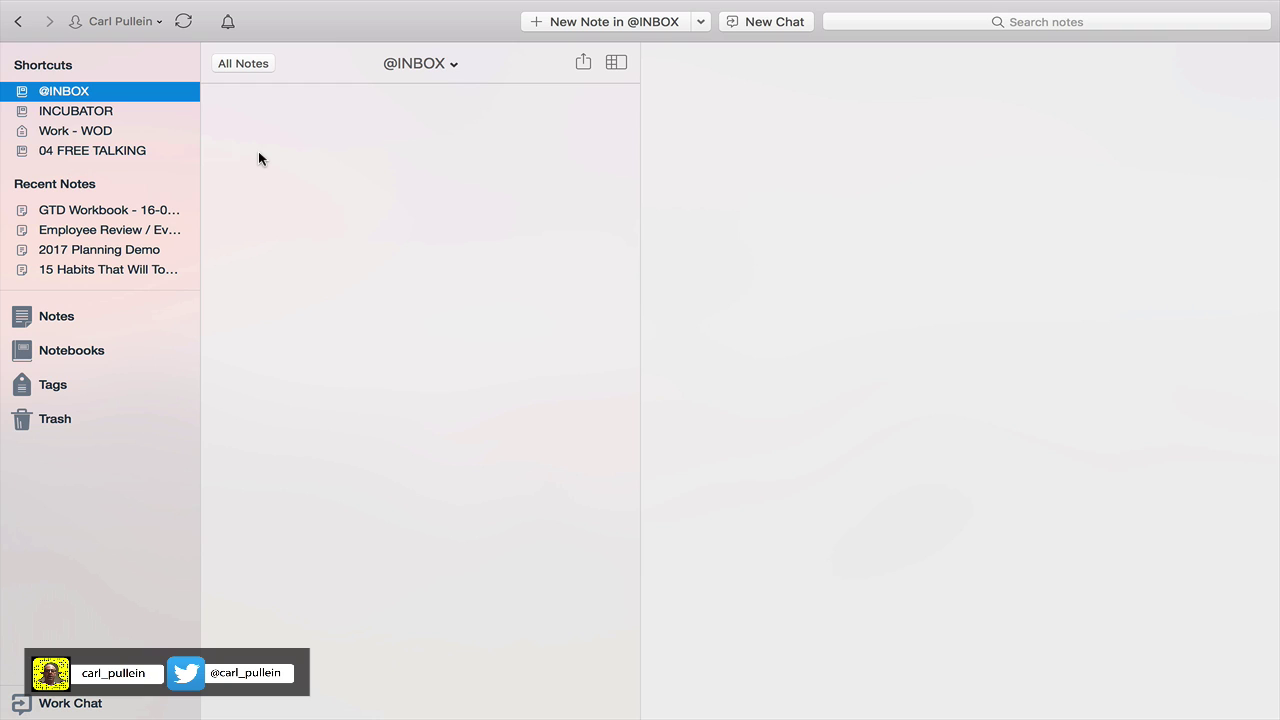
- In INCUBATOR, view the Productivity Online Course, Productivity Workshop and 2017 / 2018 Basic Plan notes
click(90, 110)
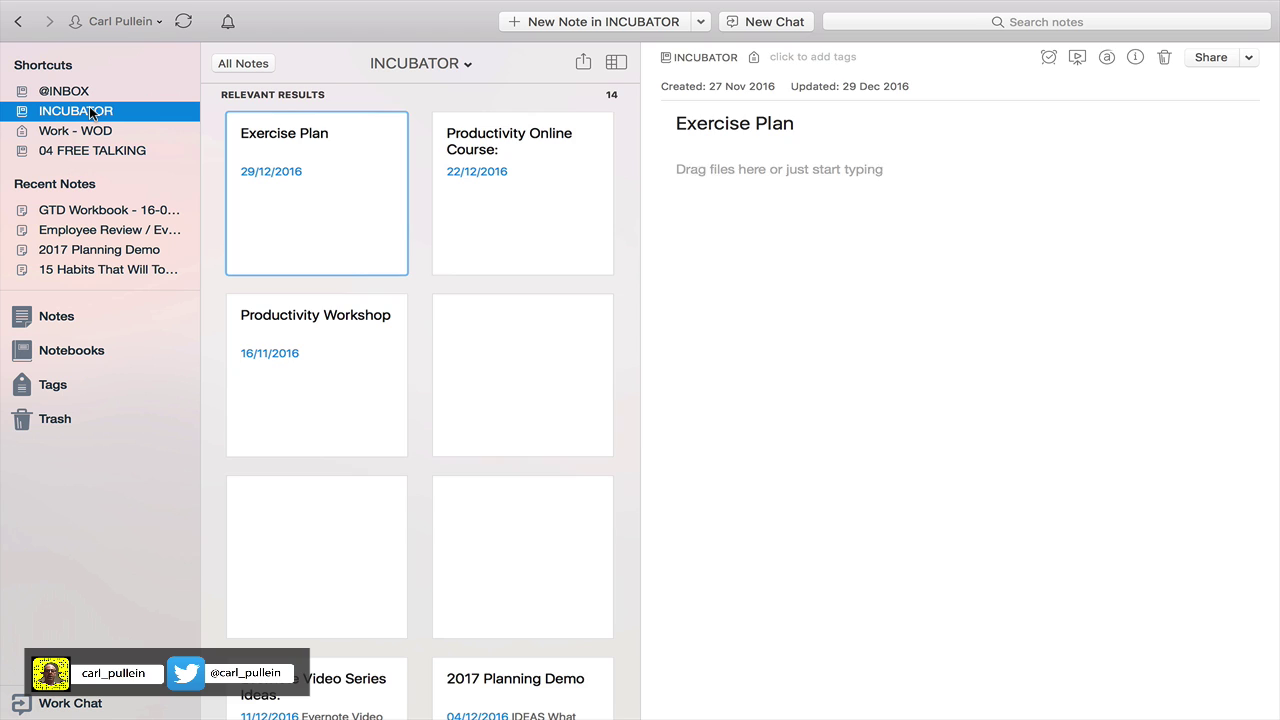
click(470, 193)
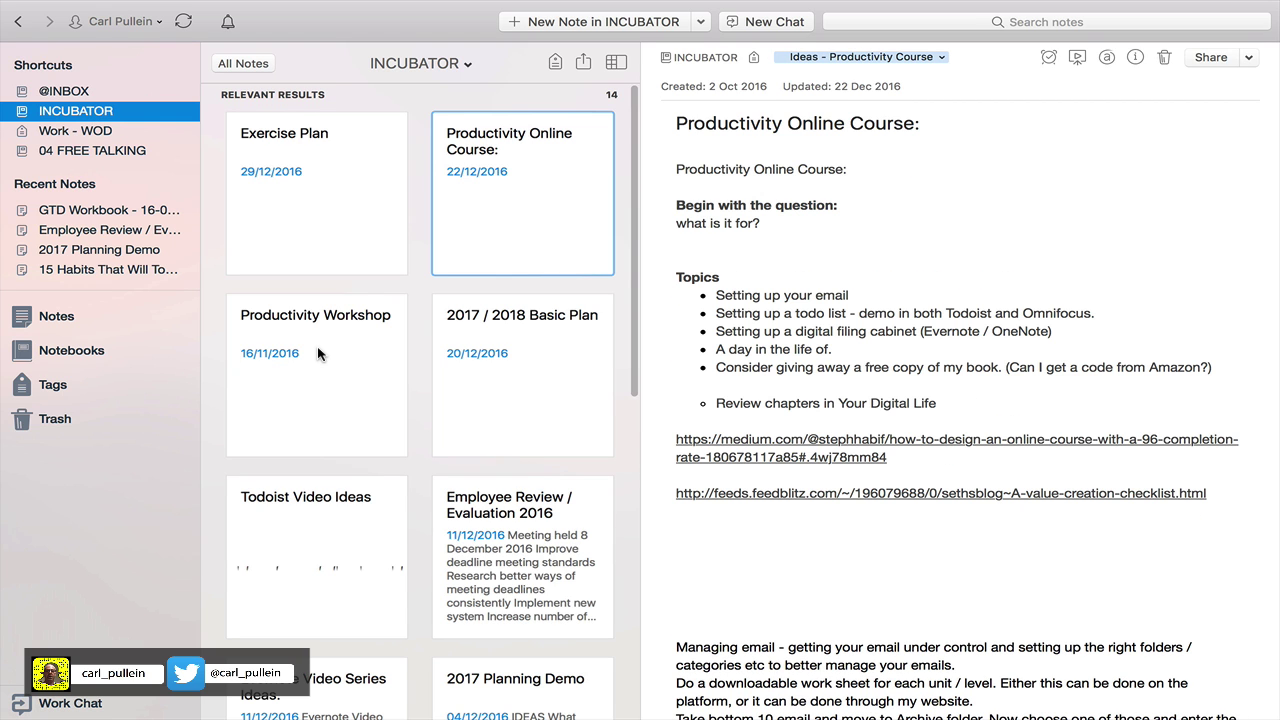
click(320, 353)
click(459, 379)
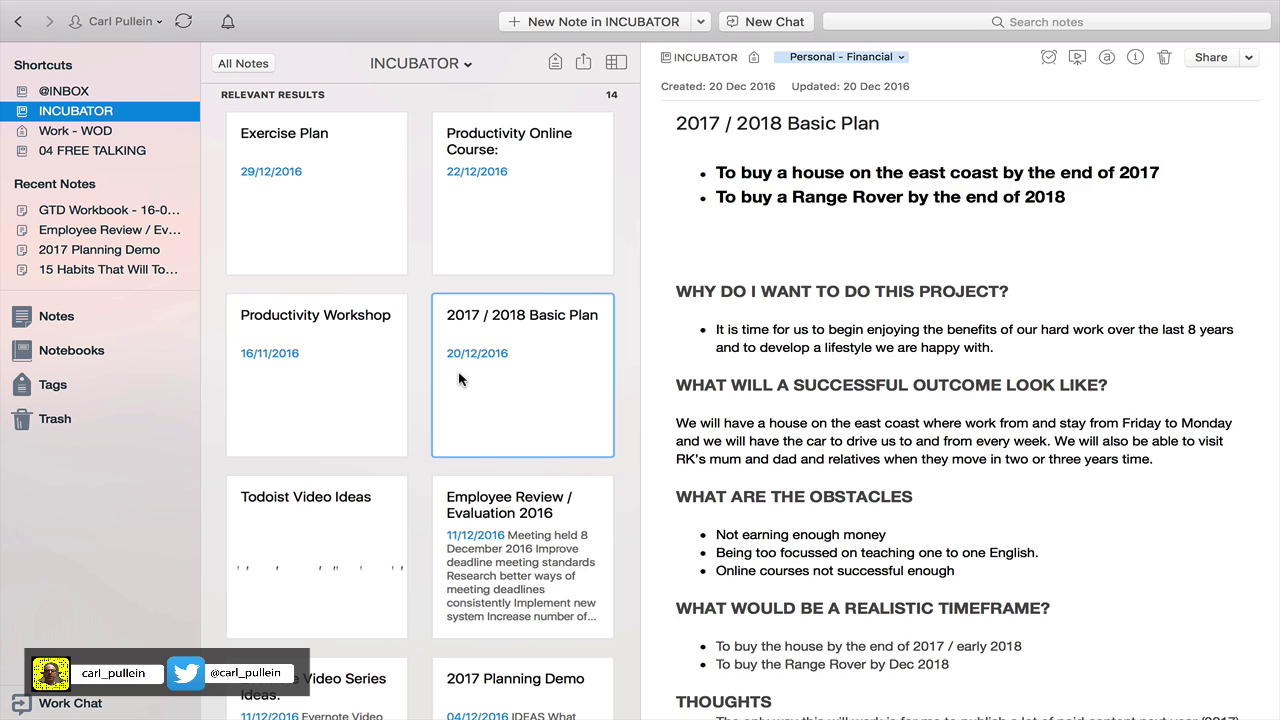
scroll(459, 379, down, 5)
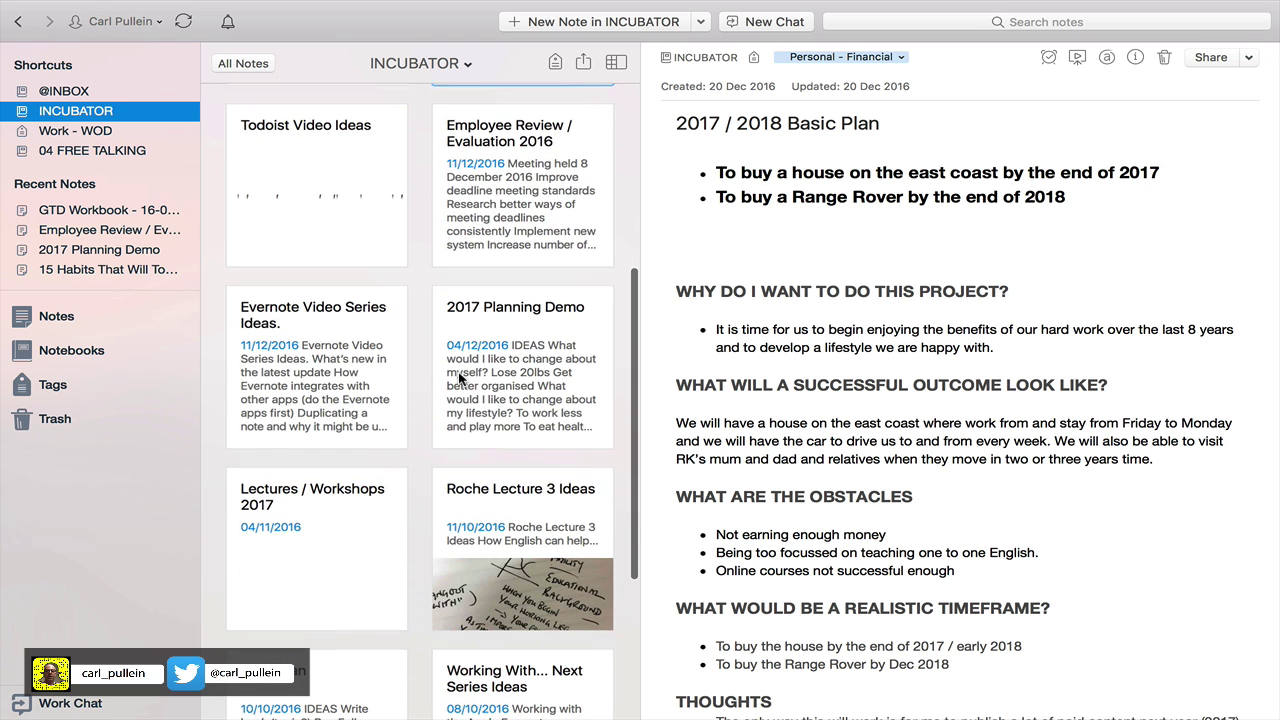
scroll(459, 378, down, 4)
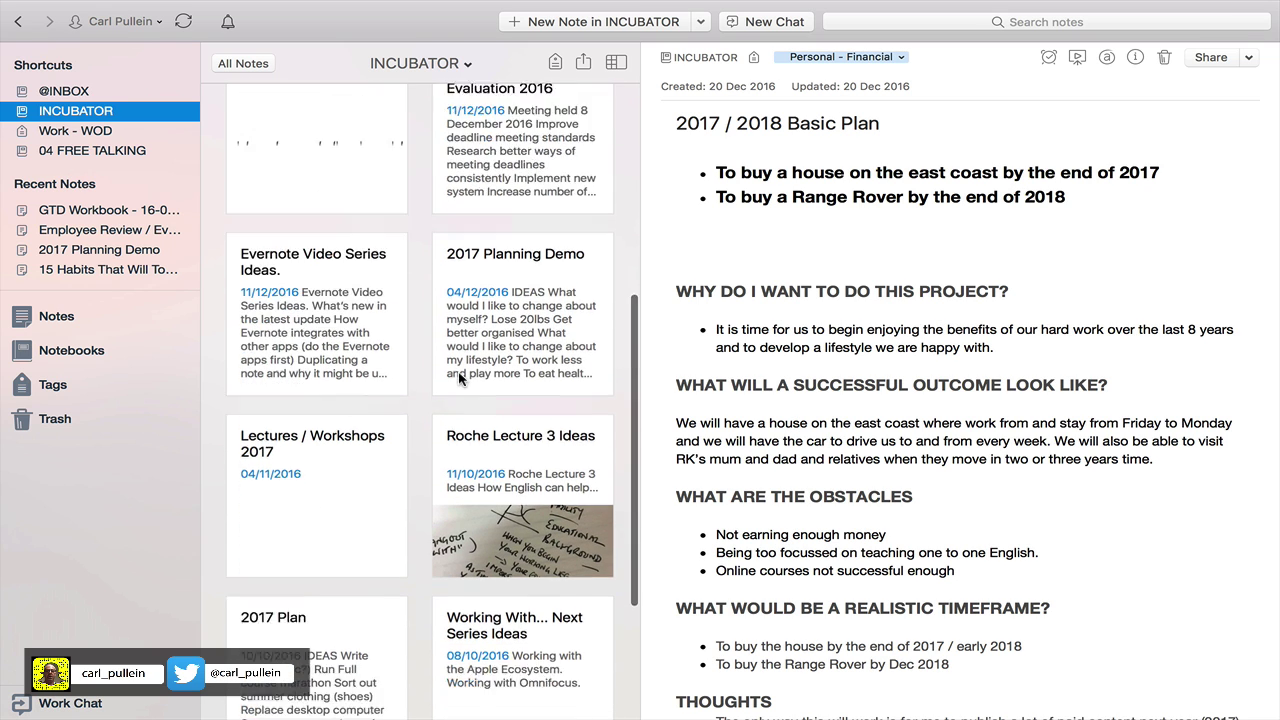
scroll(459, 378, up, 8)
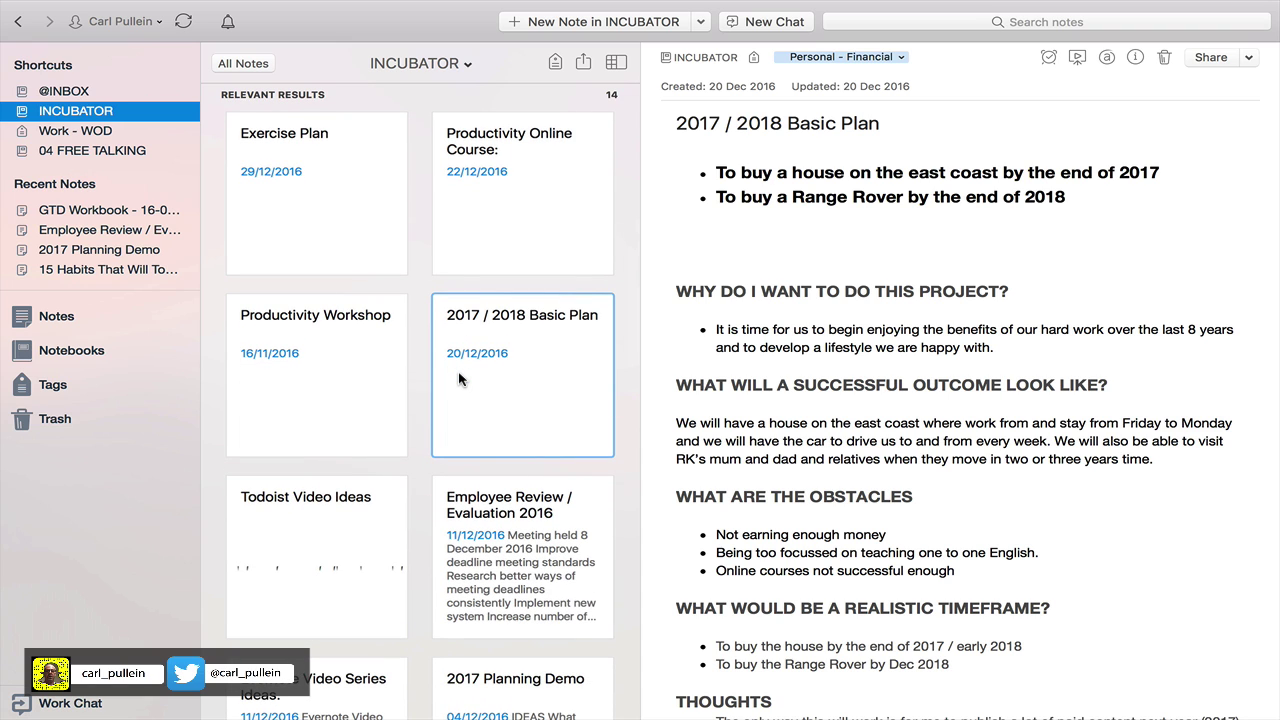
- View the Employee Review / Evaluation 2016 note, then the Todoist Video Ideas checklist
click(497, 514)
click(369, 514)
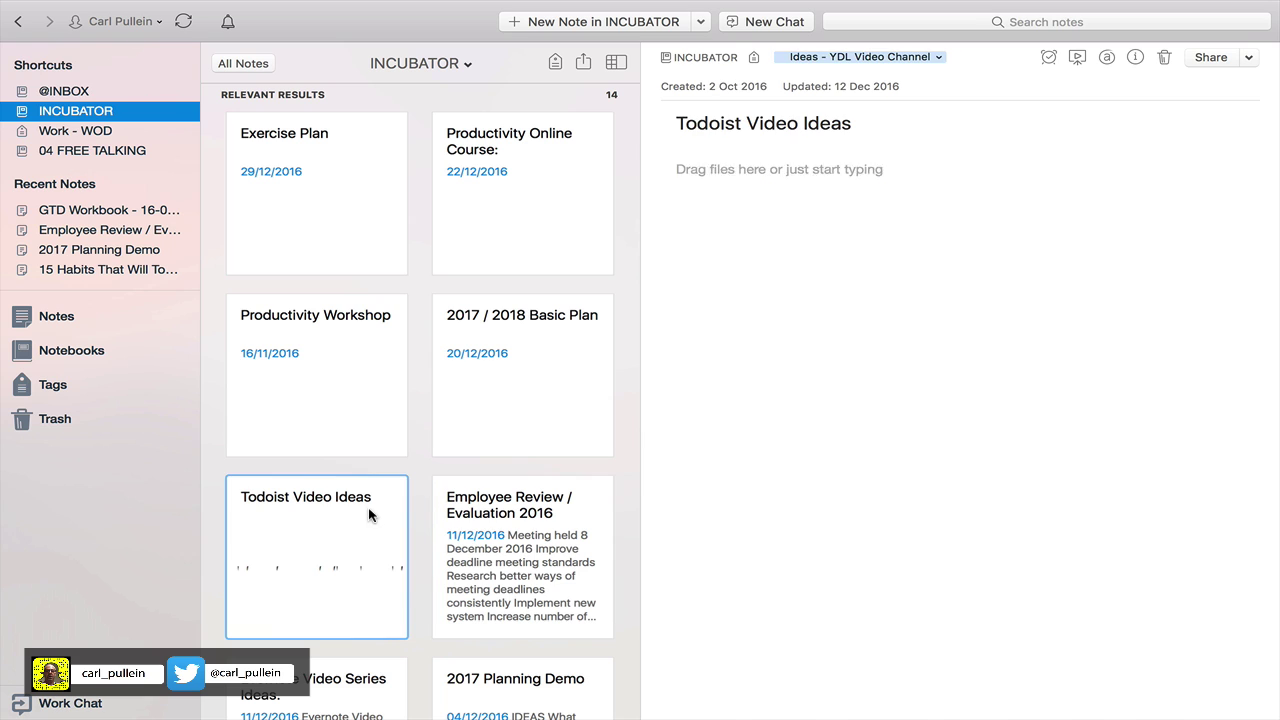
scroll(537, 522, down, 1)
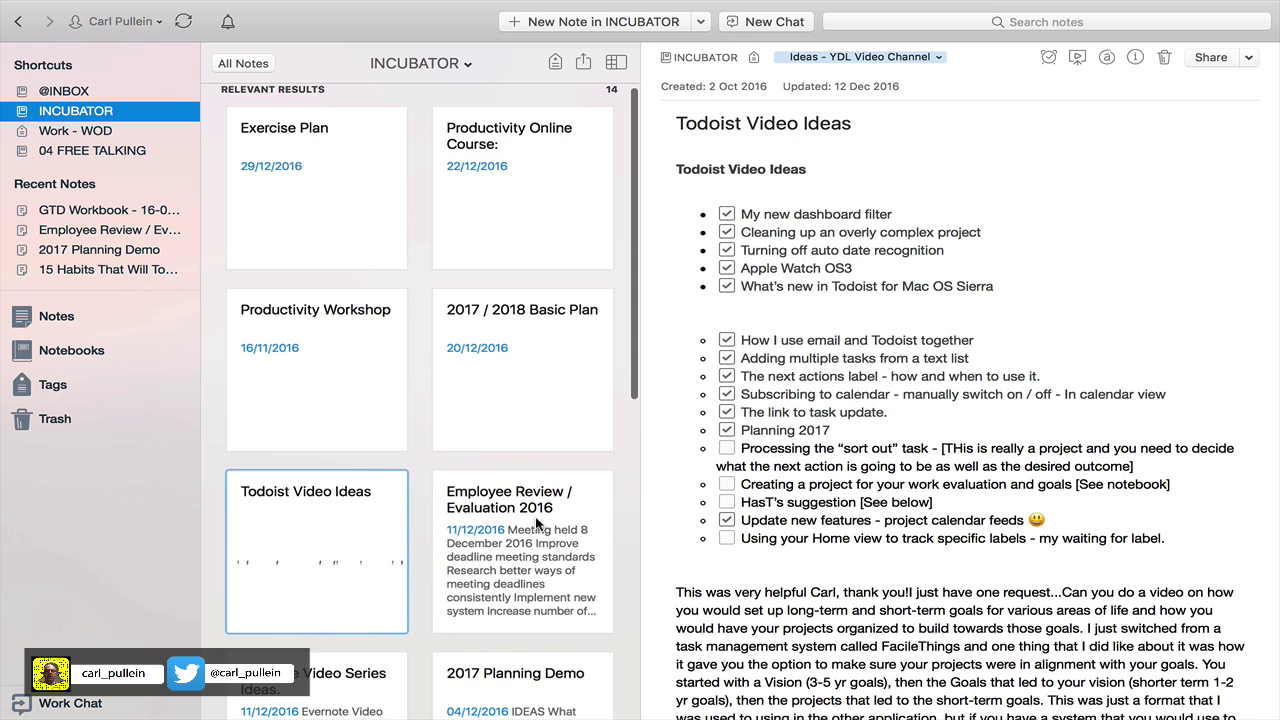